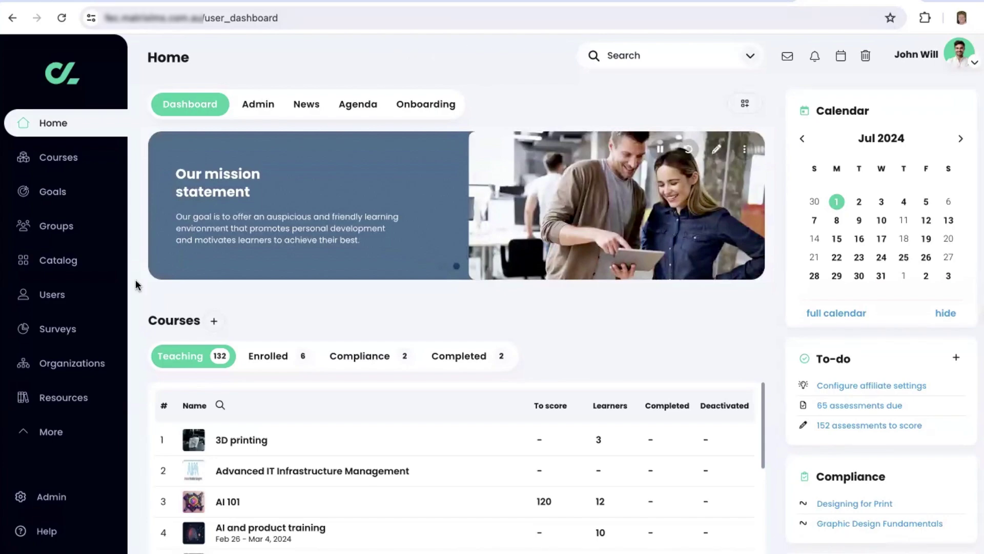
Step: Open Admin > Policies and look over the Administrators policy tab
click(52, 496)
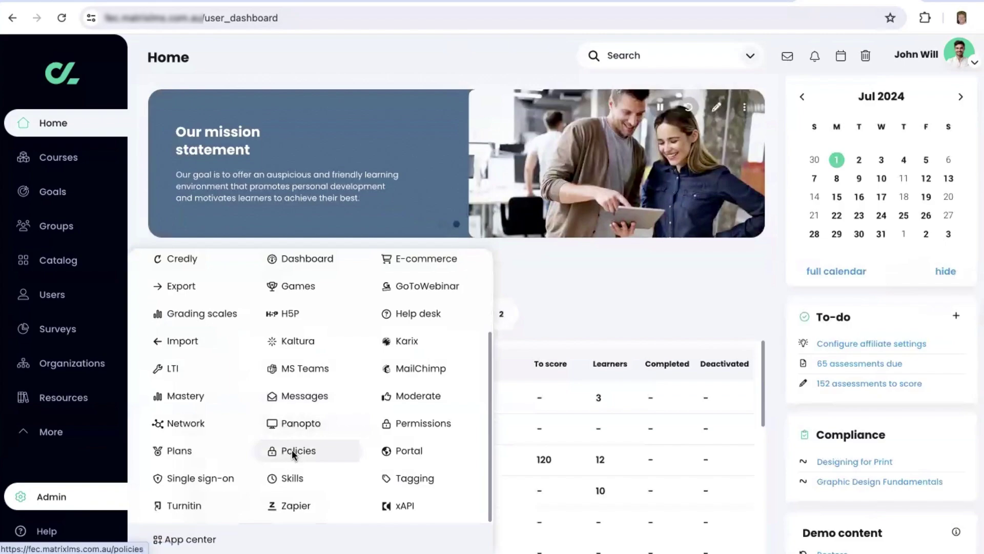
click(292, 449)
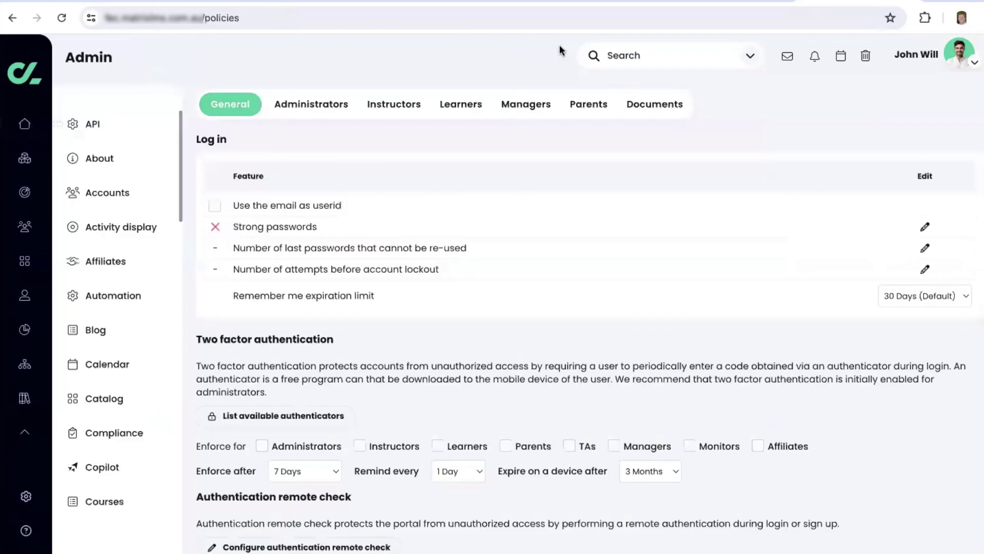
click(325, 105)
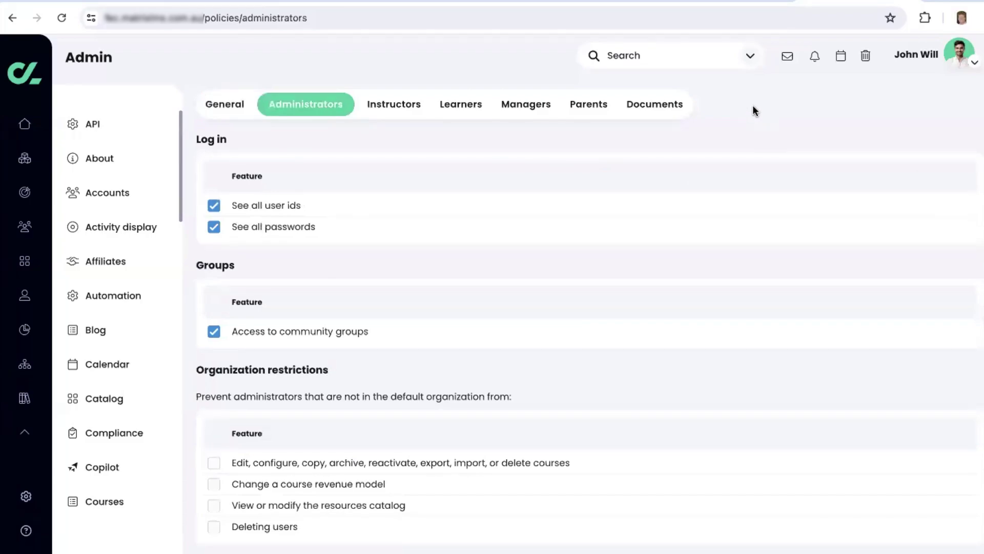
scroll(781, 115, down, 1)
scroll(781, 115, up, 1)
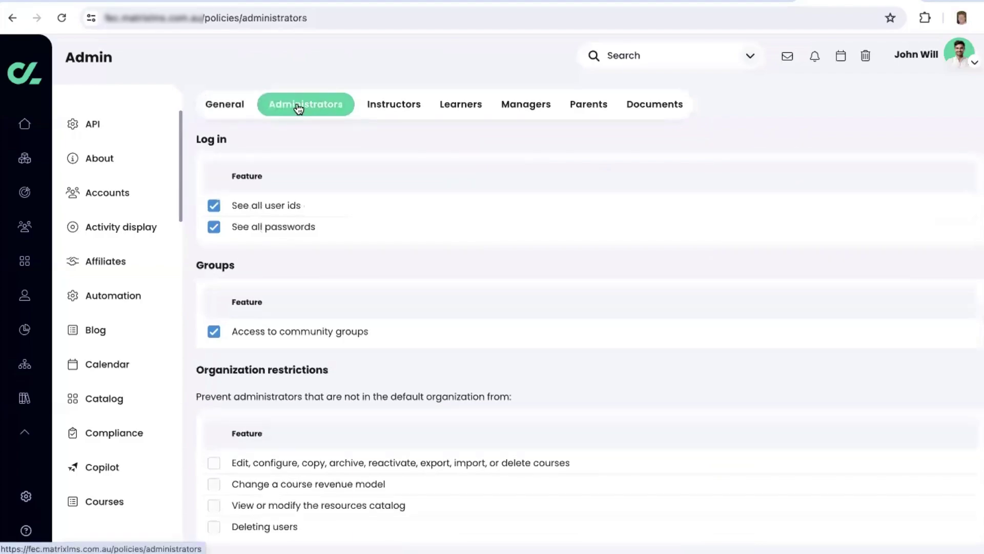
scroll(464, 219, down, 3)
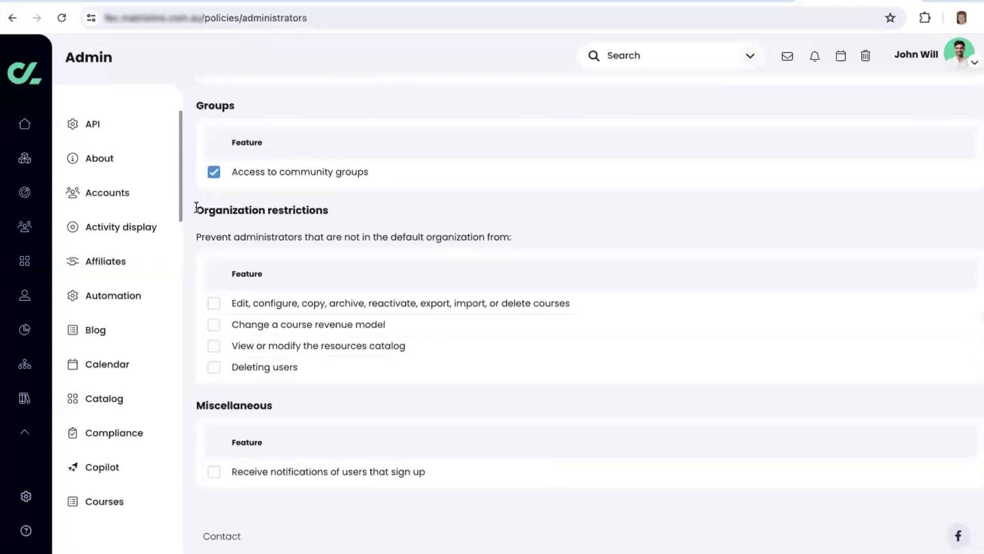
Step: Highlight and then deselect the Organization restrictions heading in the administrator policies
drag(197, 210, 459, 202)
click(481, 201)
drag(198, 210, 355, 204)
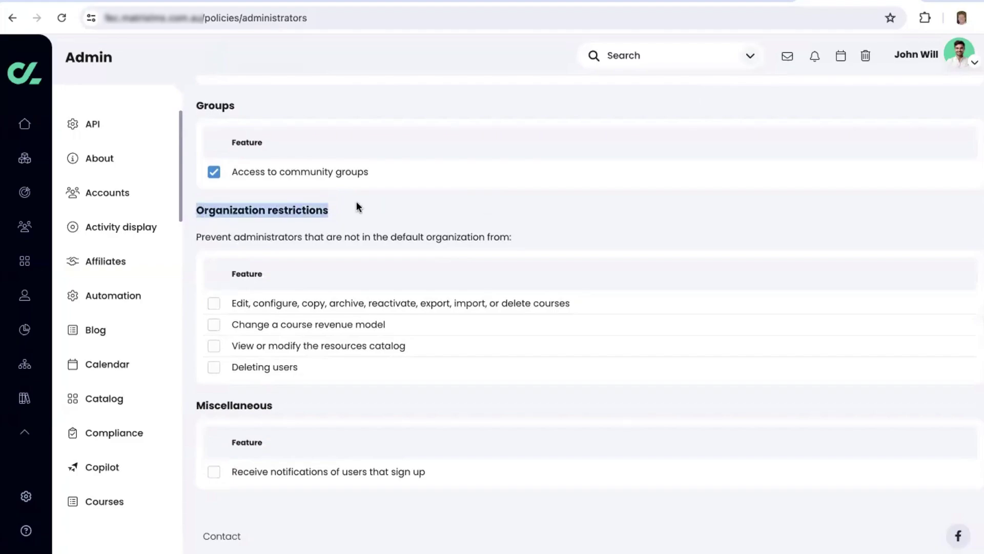
click(415, 210)
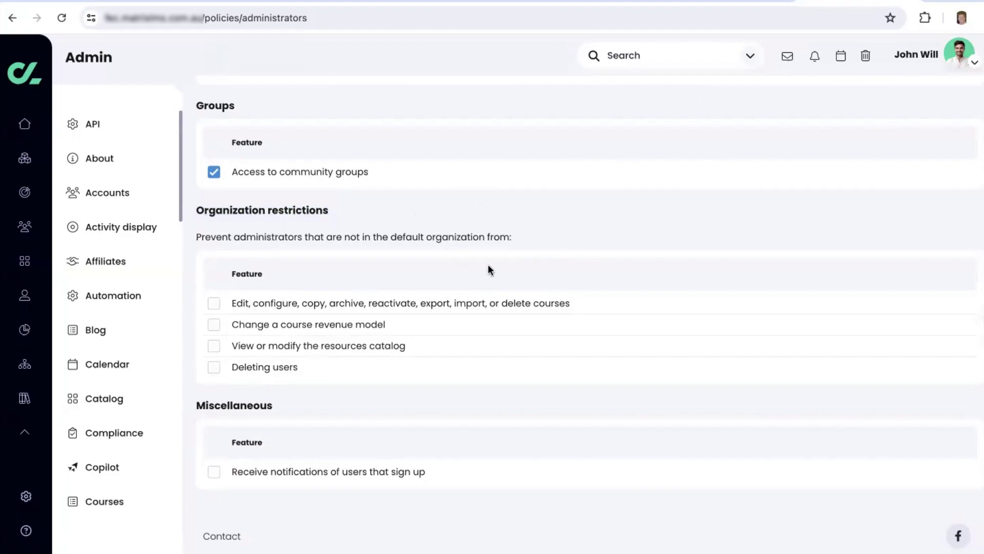
scroll(521, 274, up, 3)
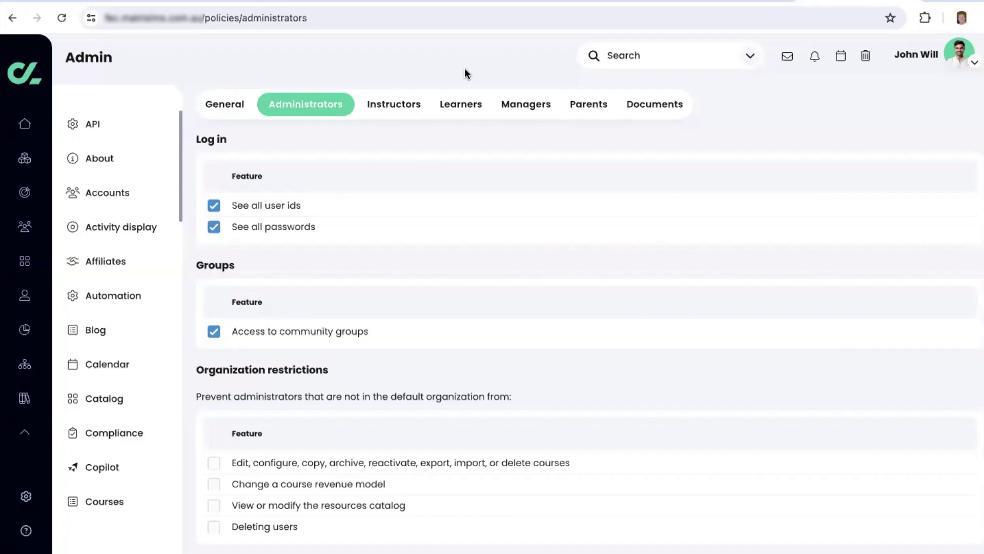
Step: Switch to the Instructors policies and scroll through their course, group and miscellaneous permissions
click(382, 107)
scroll(461, 216, down, 3)
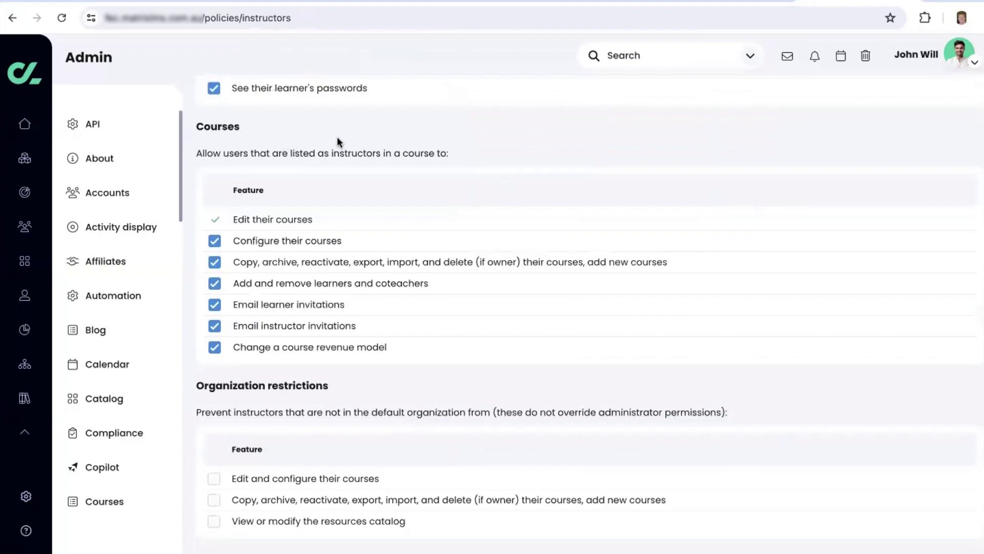
scroll(95, 169, down, 10)
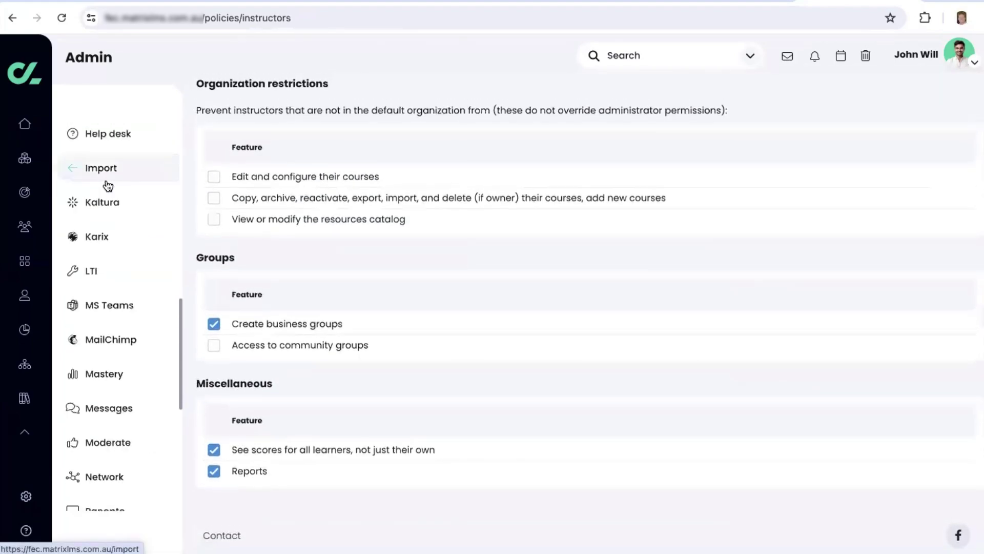
scroll(109, 194, down, 7)
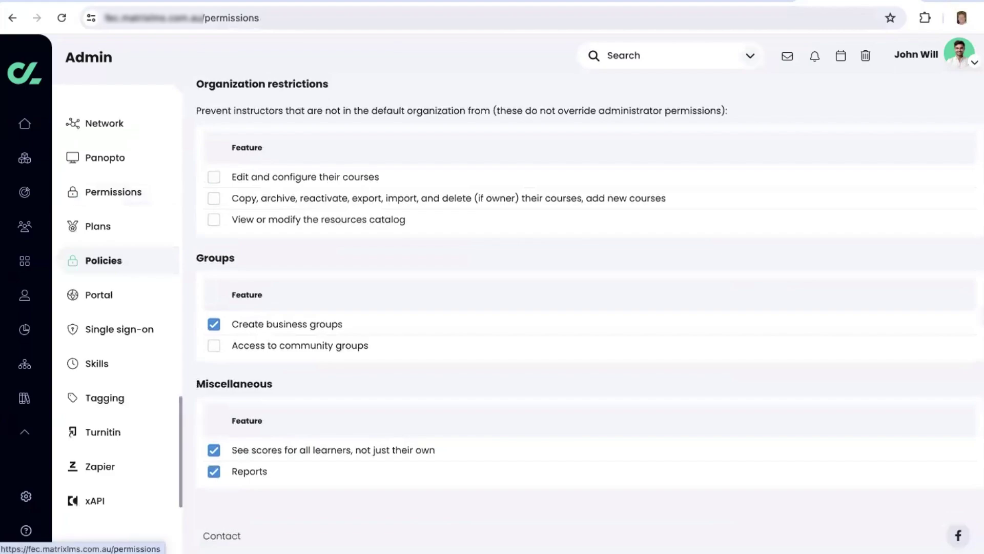
Step: Open the site Permissions on the Business tab
click(113, 192)
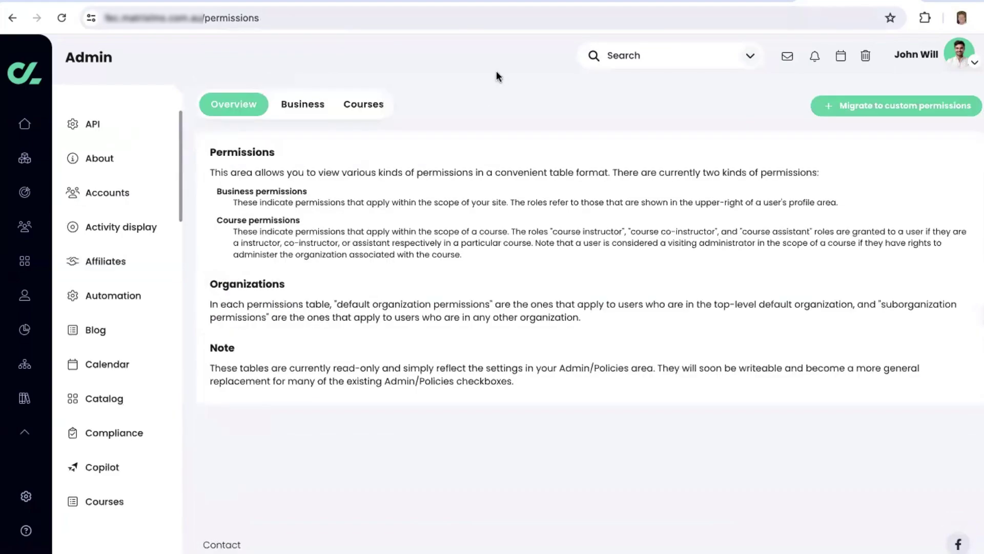
click(304, 105)
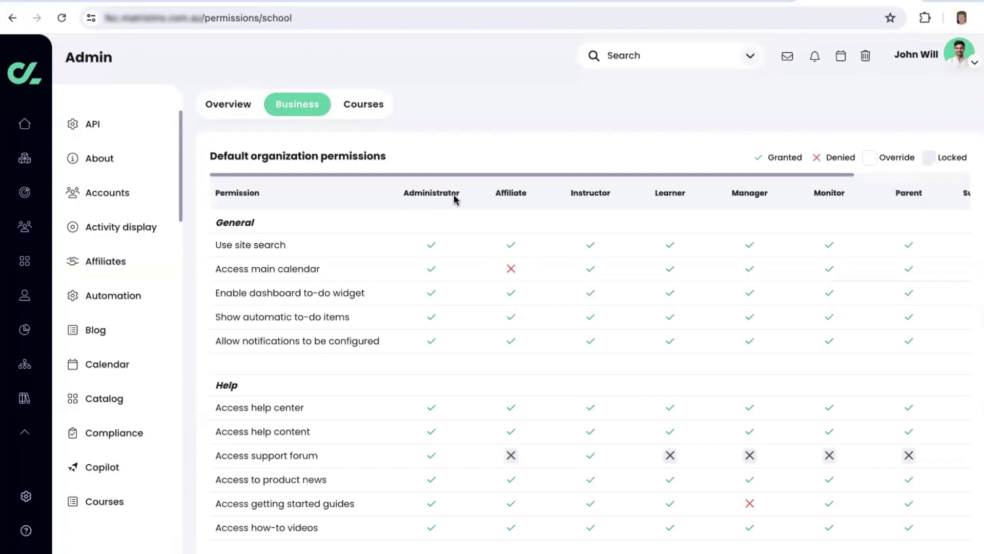
scroll(455, 199, right, 3)
scroll(628, 200, left, 3)
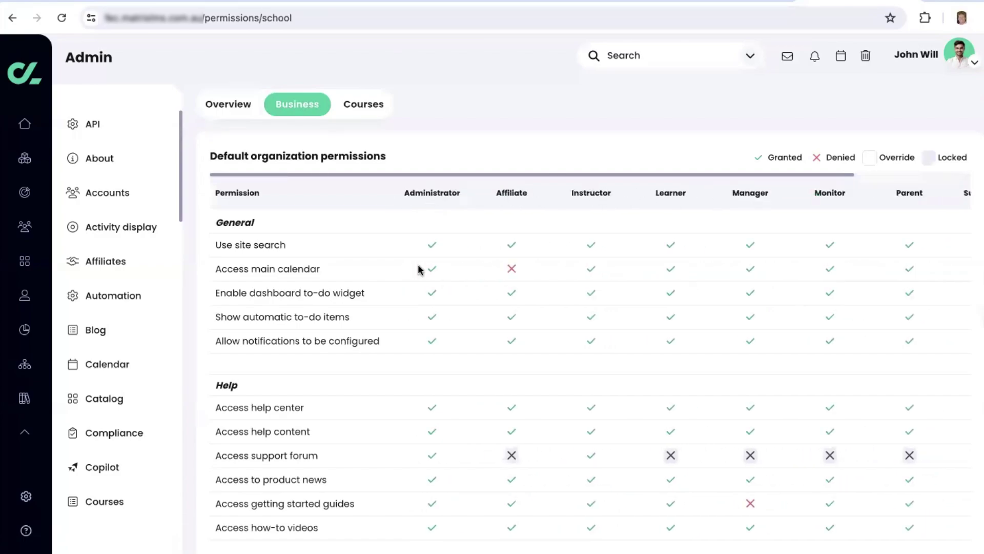
Step: Scroll through the default and suborganization business permission tables
scroll(301, 276, down, 5)
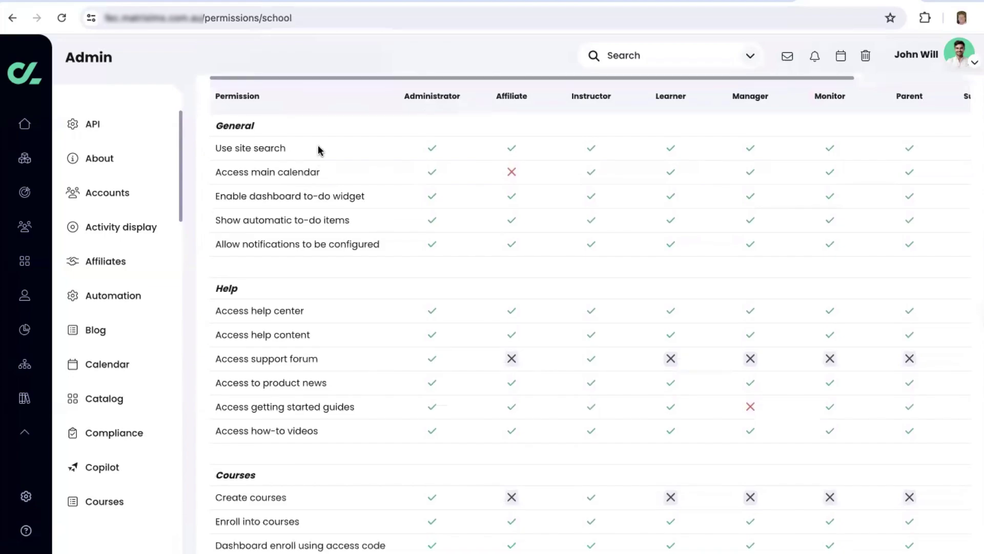
scroll(328, 148, down, 10)
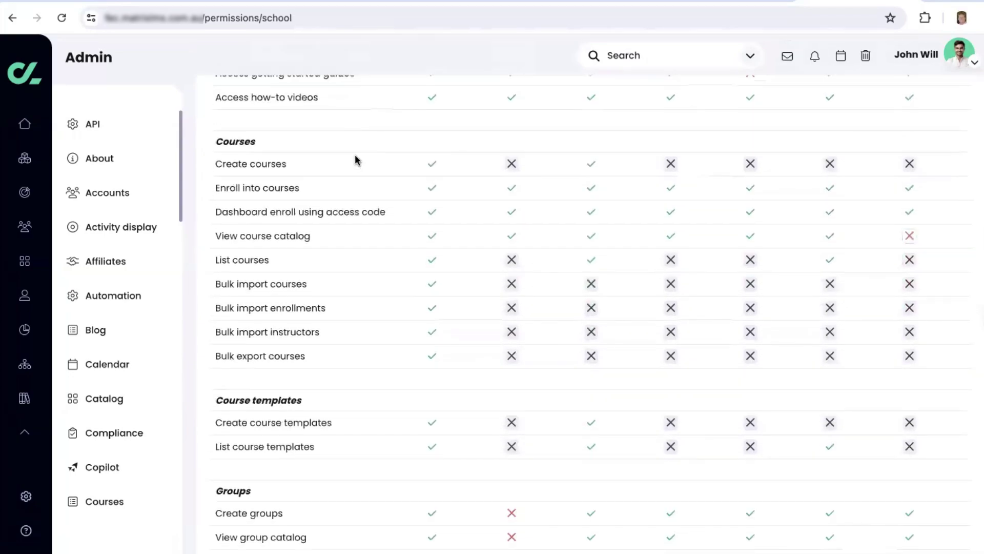
scroll(355, 155, down, 12)
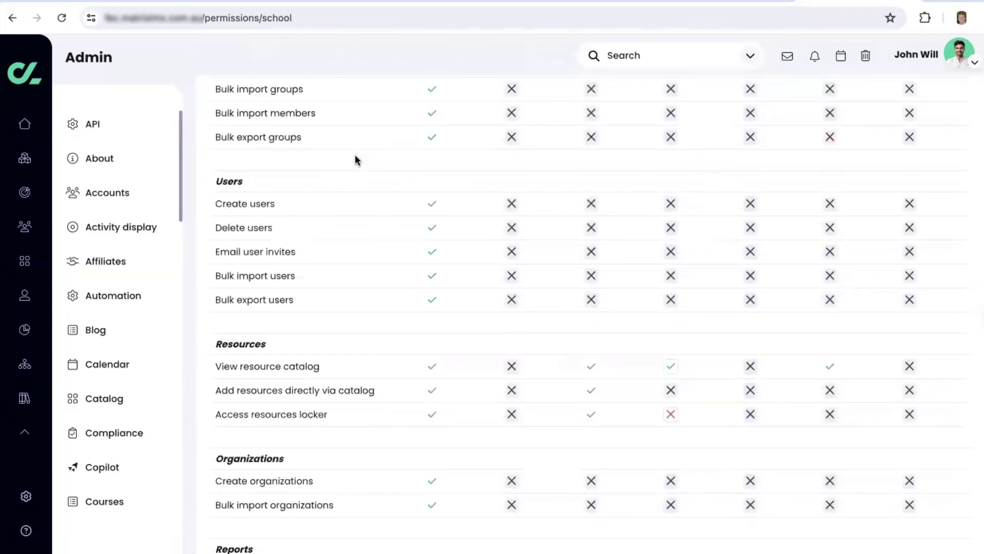
scroll(359, 172, down, 3)
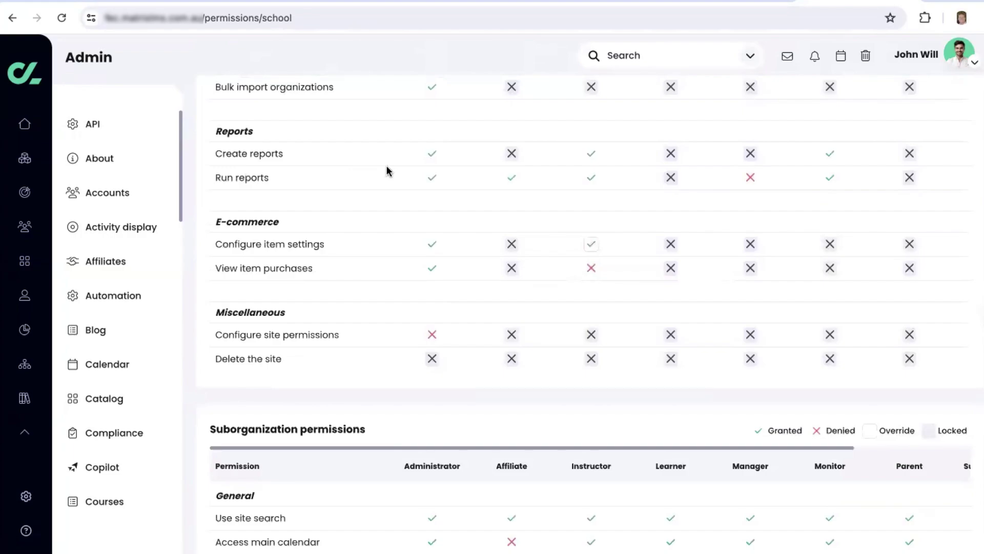
scroll(390, 172, down, 6)
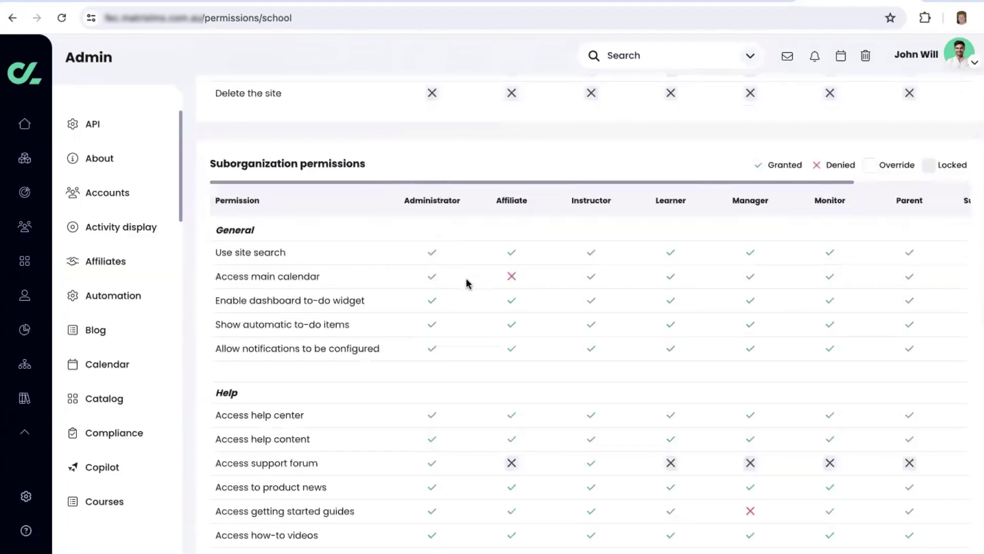
scroll(468, 277, down, 3)
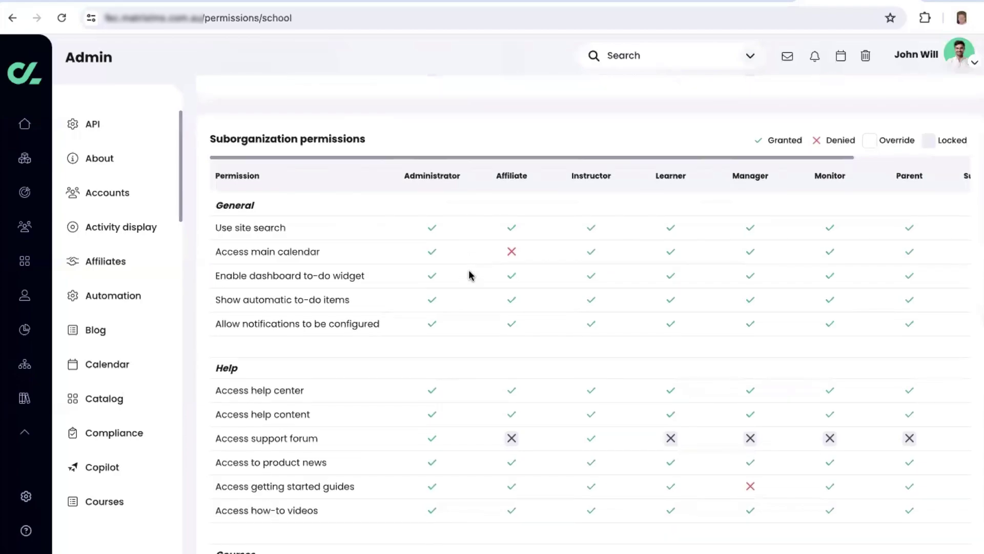
scroll(511, 268, down, 7)
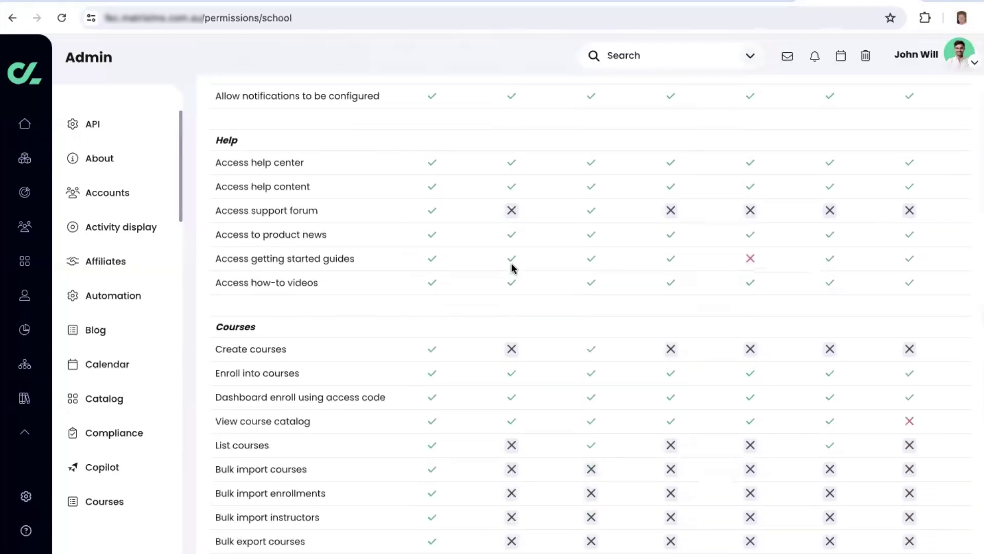
scroll(511, 266, down, 8)
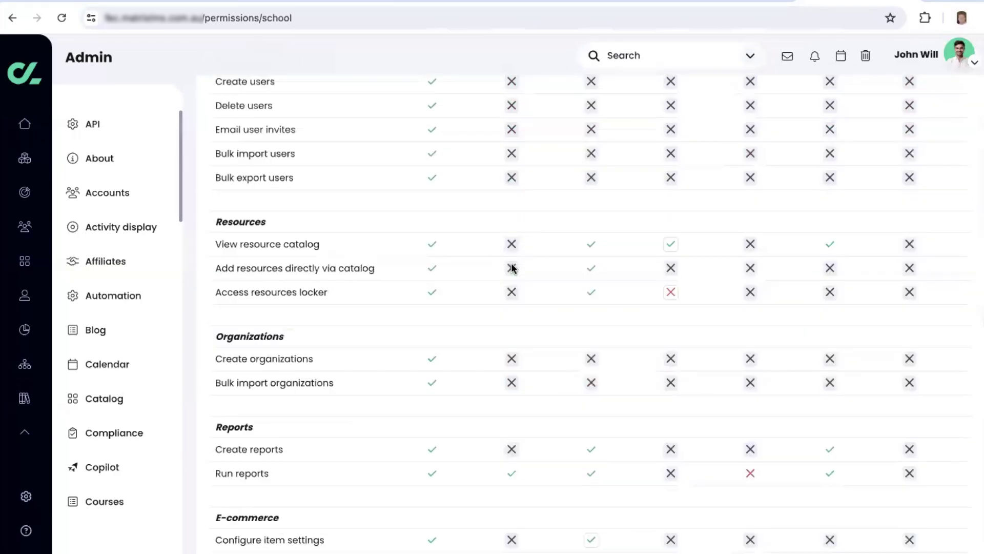
scroll(511, 266, up, 20)
click(363, 105)
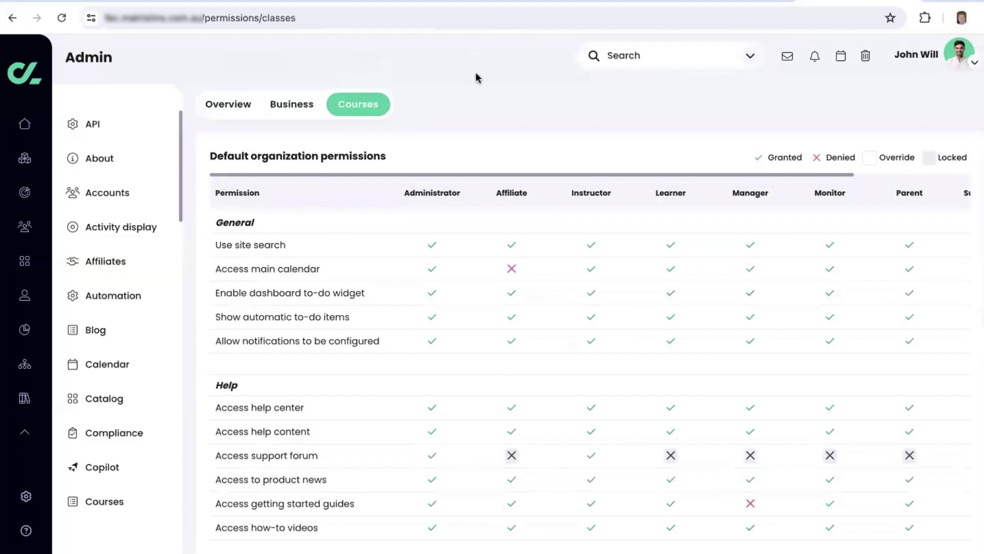
drag(570, 188, 636, 187)
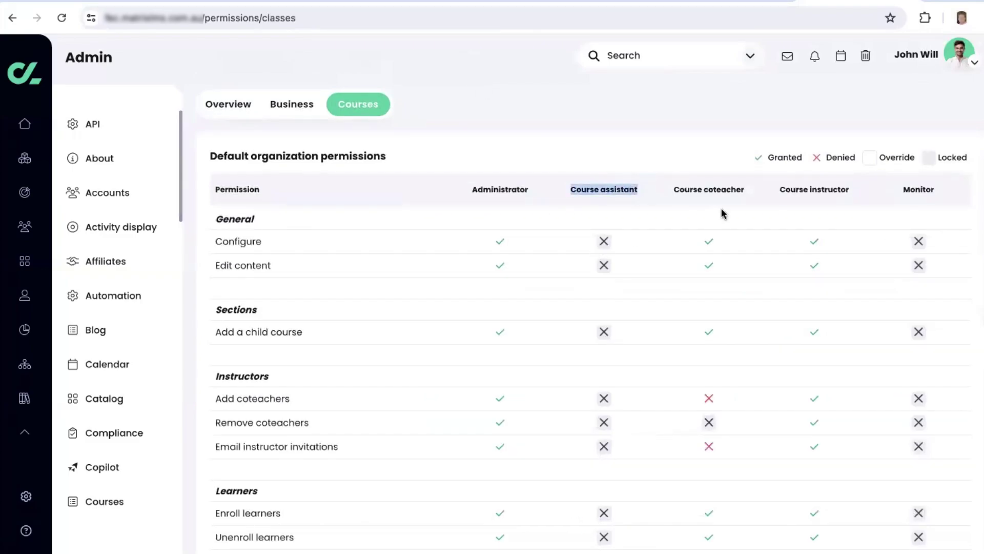
drag(778, 189, 846, 189)
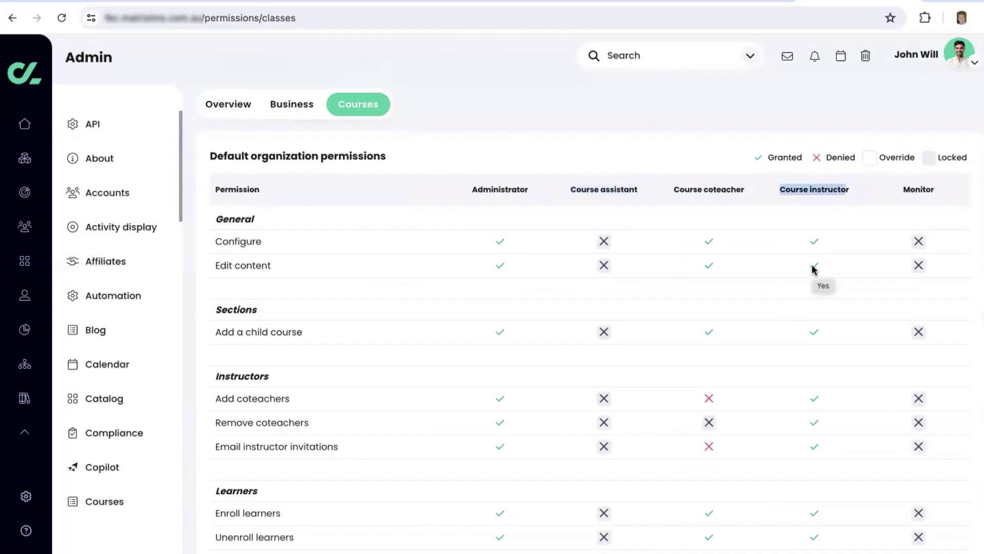
scroll(812, 269, down, 3)
scroll(813, 269, up, 3)
scroll(812, 269, down, 3)
scroll(812, 269, up, 3)
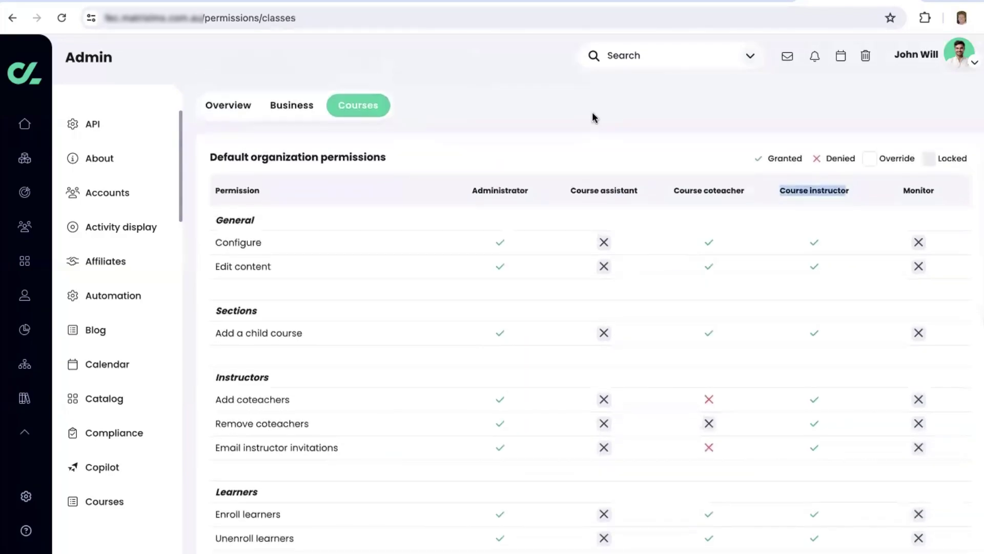
click(596, 112)
scroll(477, 172, down, 7)
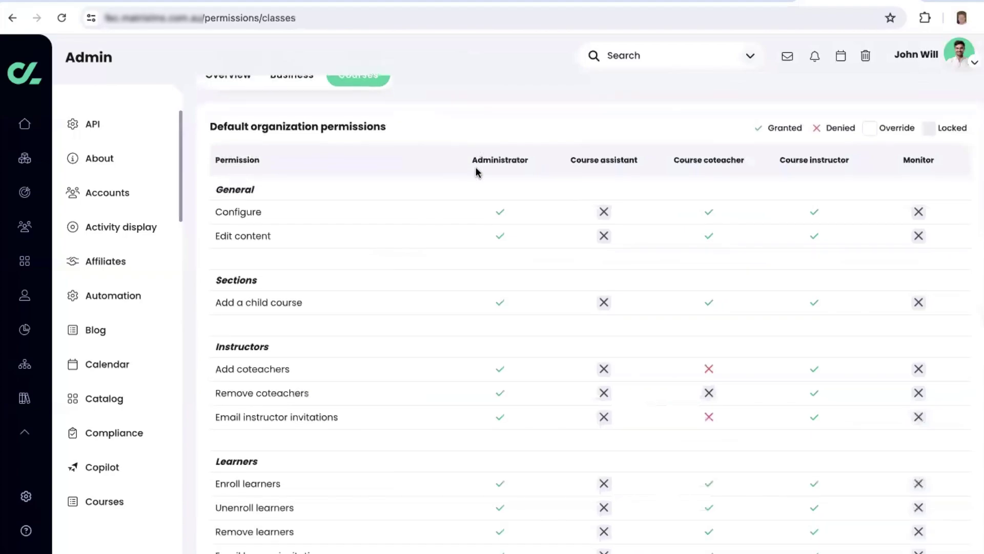
scroll(477, 171, down, 8)
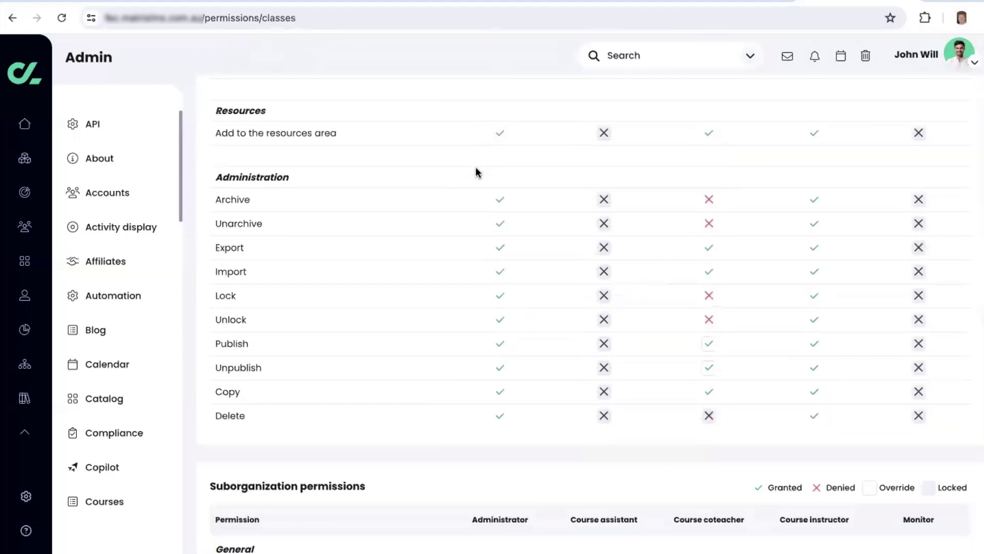
scroll(503, 191, down, 6)
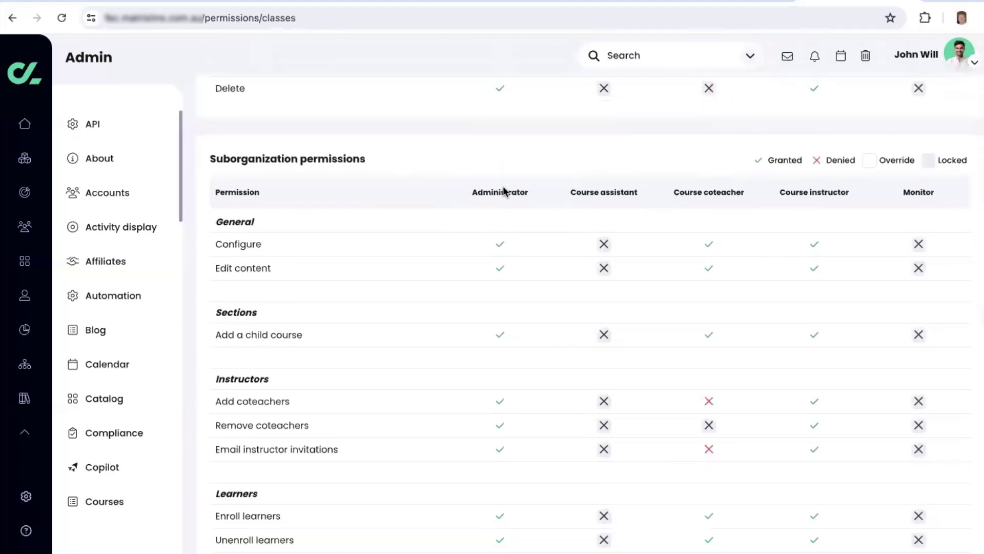
scroll(502, 191, up, 3)
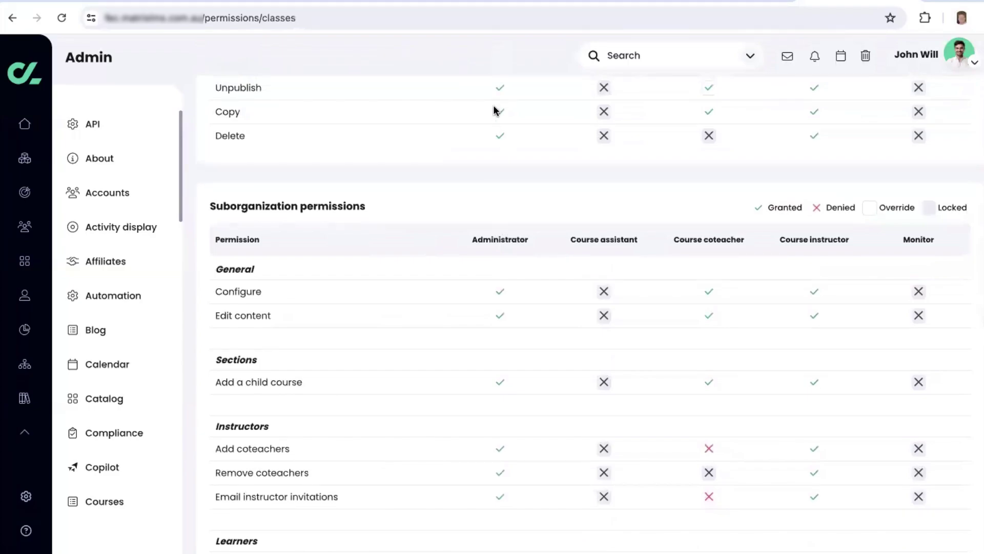
Step: Open Test Organization's Permissions, review its School permissions grid, then bring up the admin gear menu
click(26, 368)
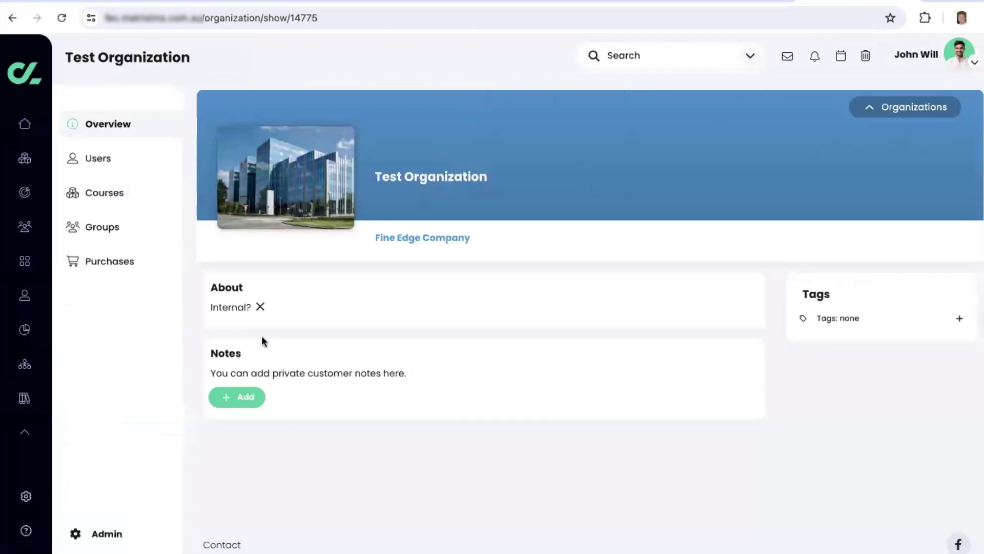
mouse_move(73, 535)
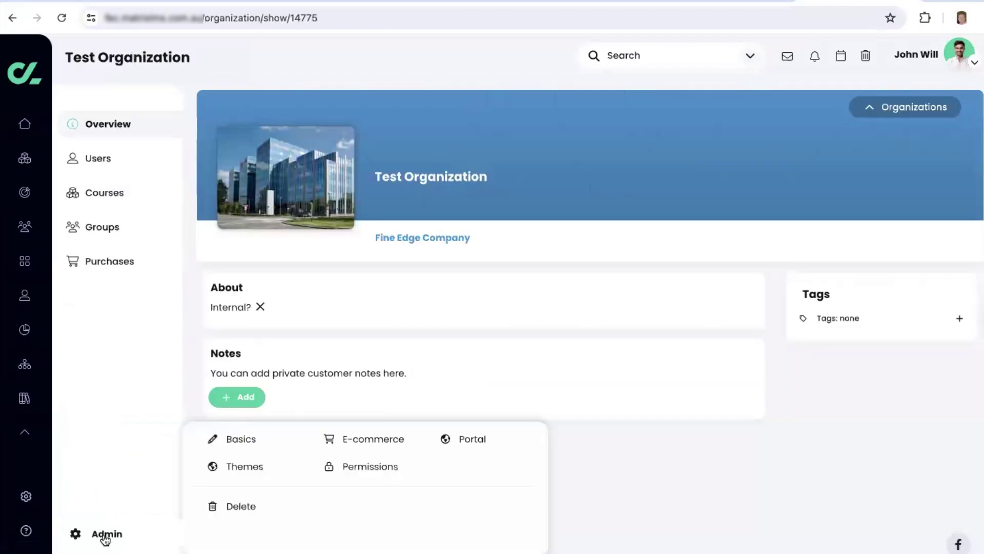
click(353, 466)
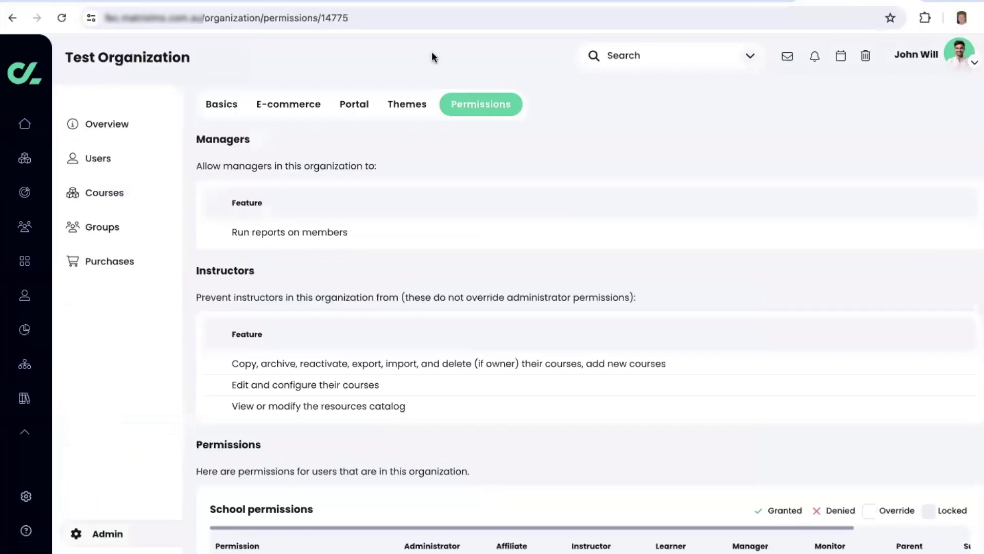
scroll(666, 155, down, 8)
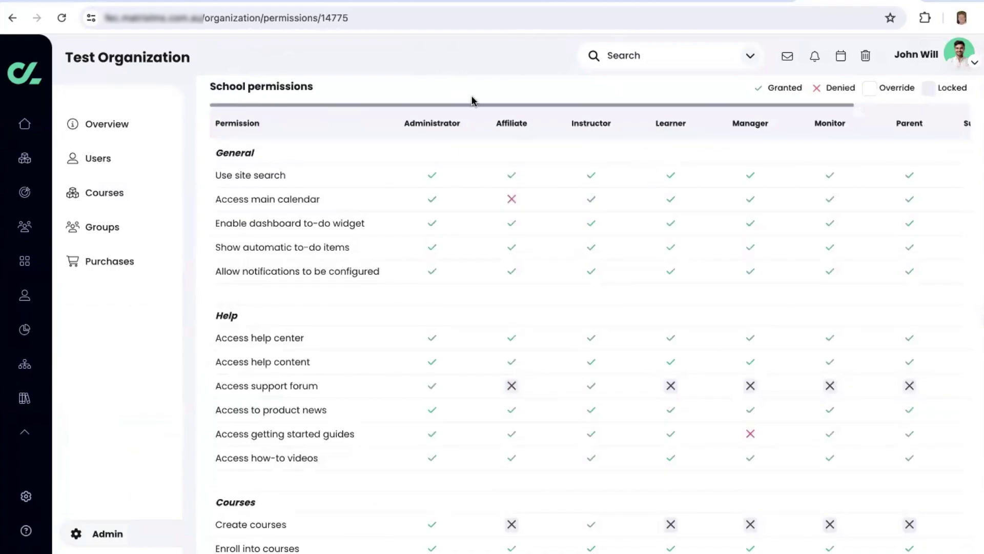
scroll(528, 123, up, 8)
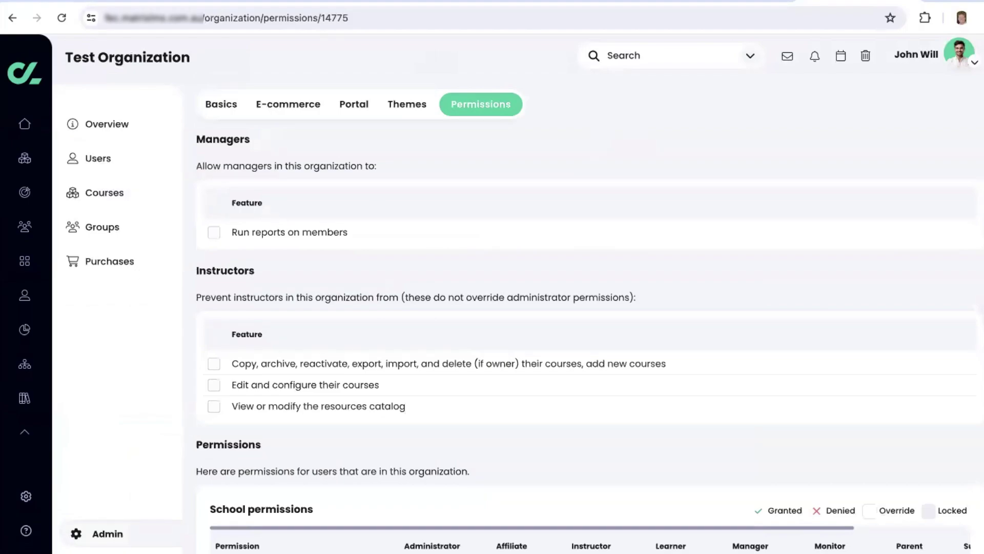
click(23, 495)
scroll(253, 317, down, 1)
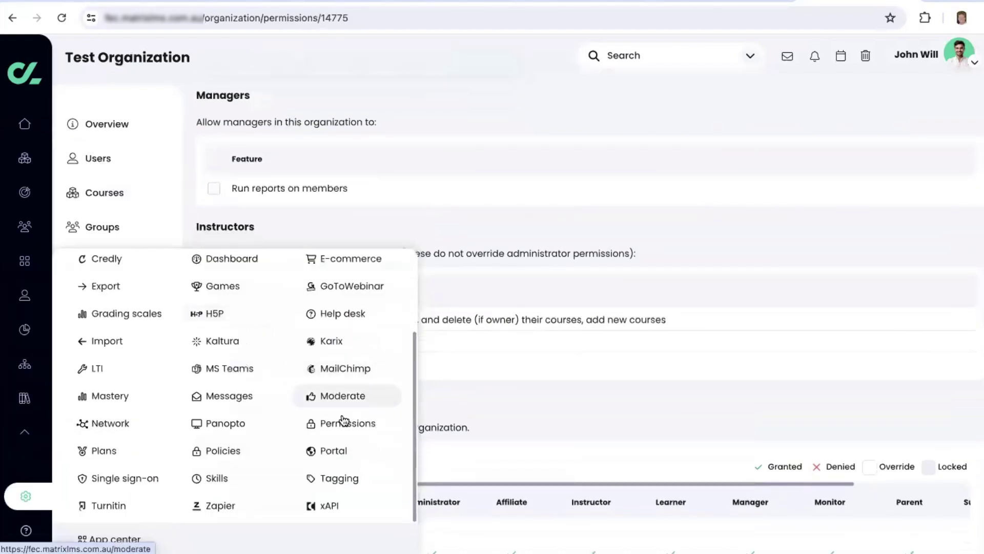
Step: Check the Business permissions grid, then go back to the read-only permissions Overview
click(345, 426)
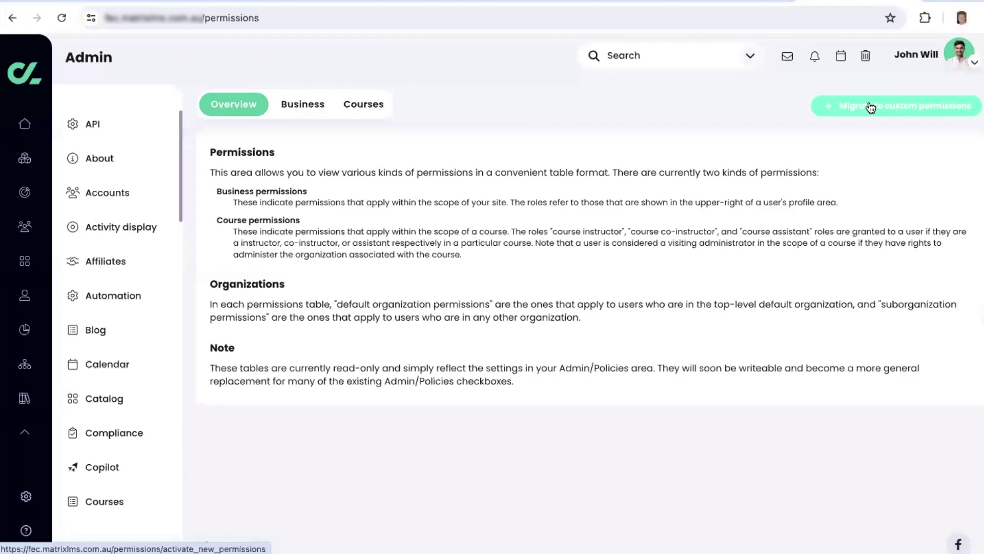
click(308, 106)
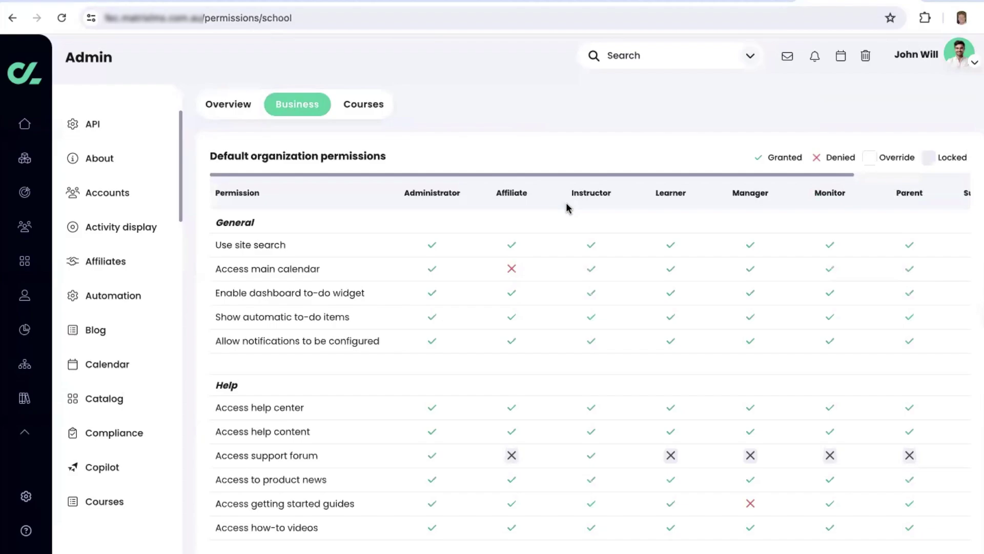
click(210, 110)
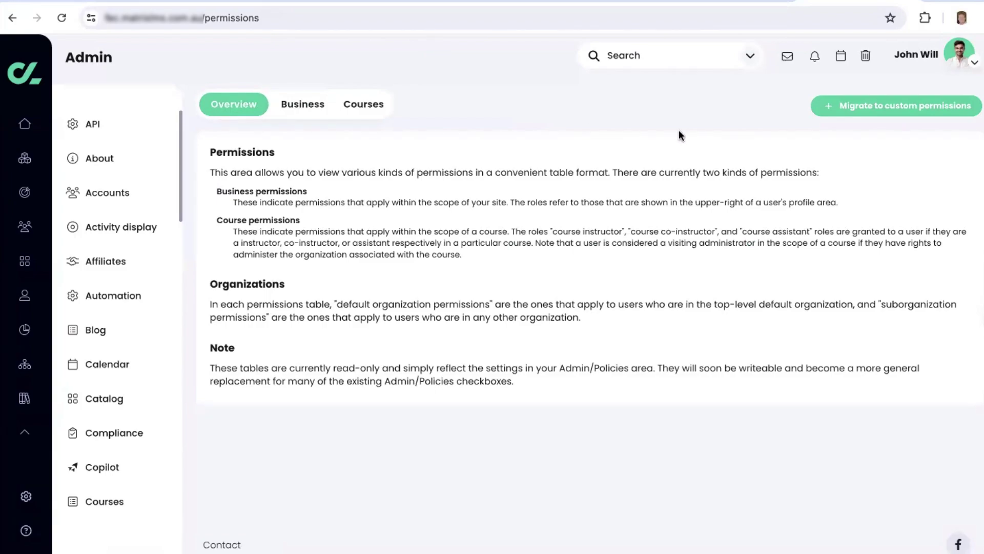
Step: Migrate the site to custom permissions and read the migration-completed notification
click(881, 112)
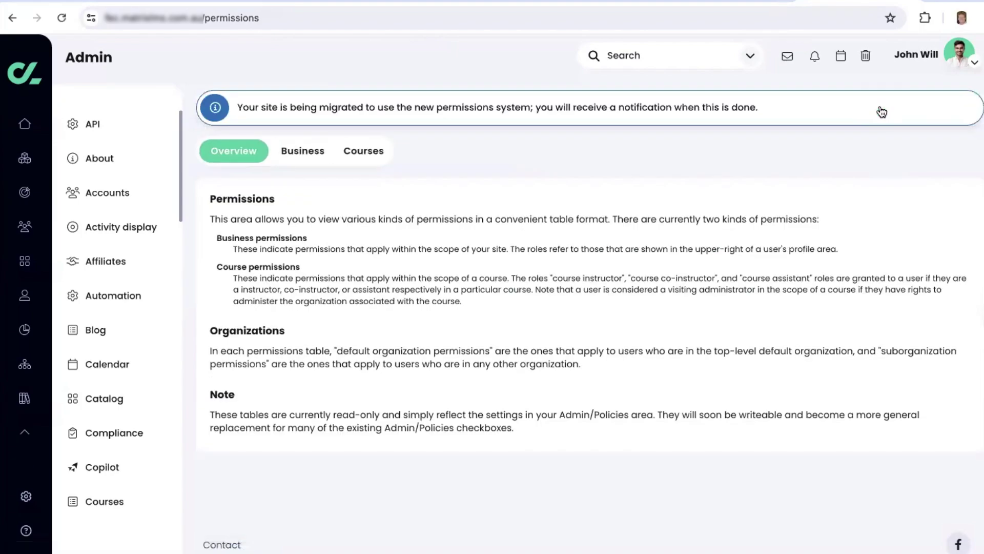
click(814, 72)
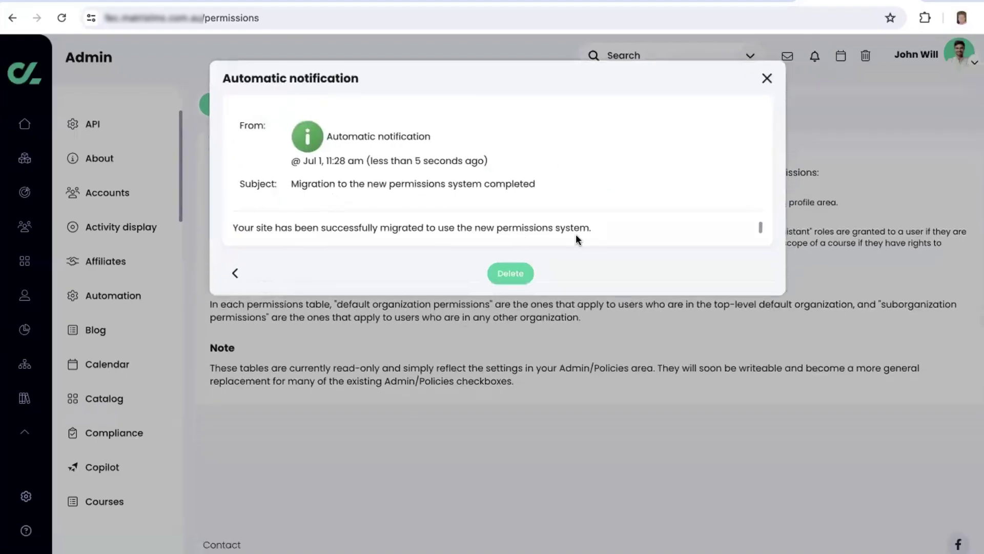
Step: Dismiss the notification and make the Business default organization grid editable
click(768, 80)
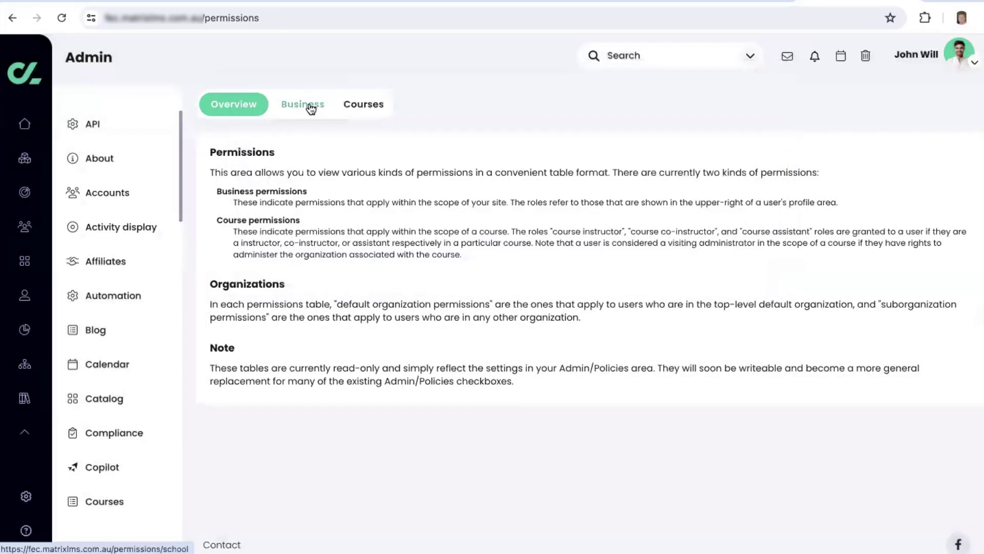
click(310, 106)
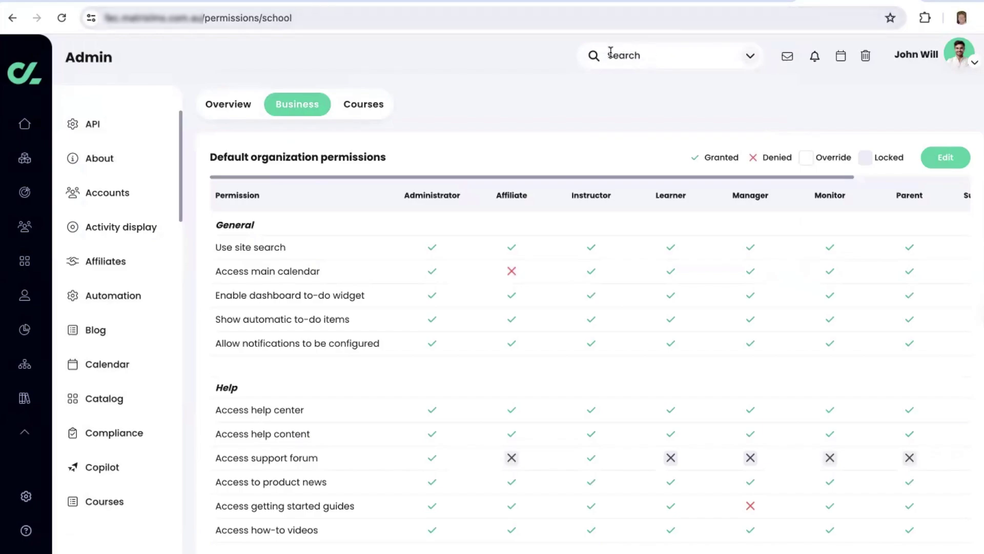
click(944, 160)
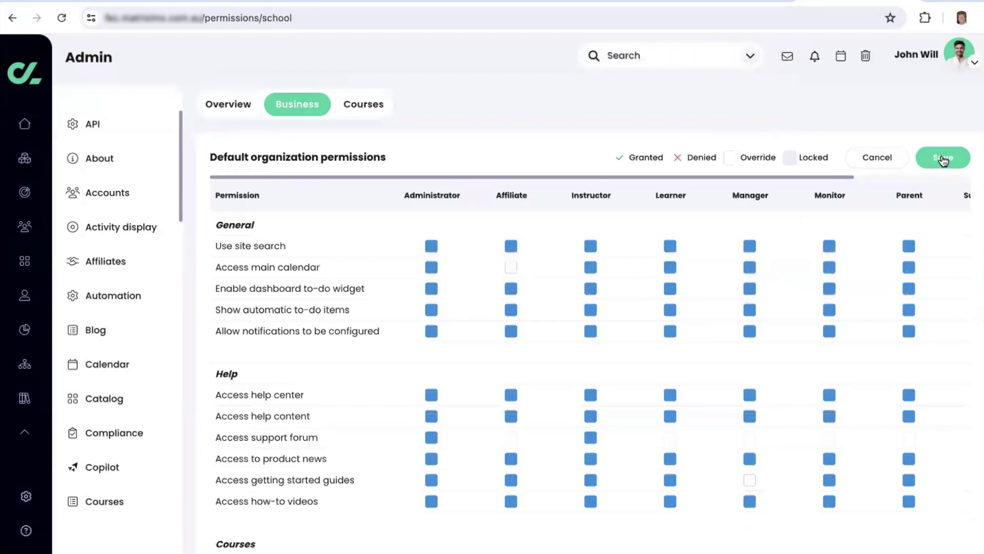
Step: Uncheck Use site search for all roles, Administrator through TA, and save the grid
click(431, 246)
click(511, 246)
click(590, 246)
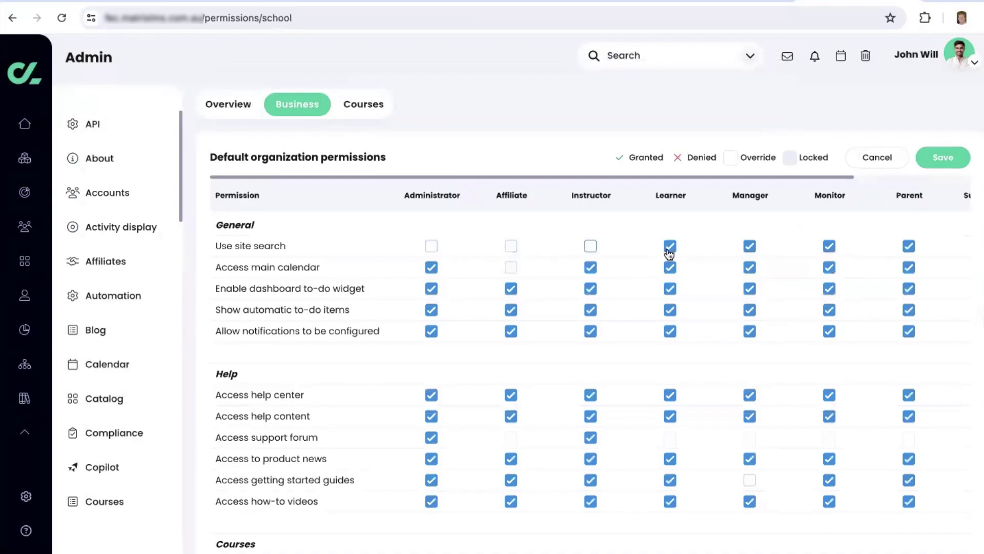
click(670, 247)
click(749, 247)
click(828, 247)
click(909, 247)
scroll(820, 248, right, 3)
click(850, 247)
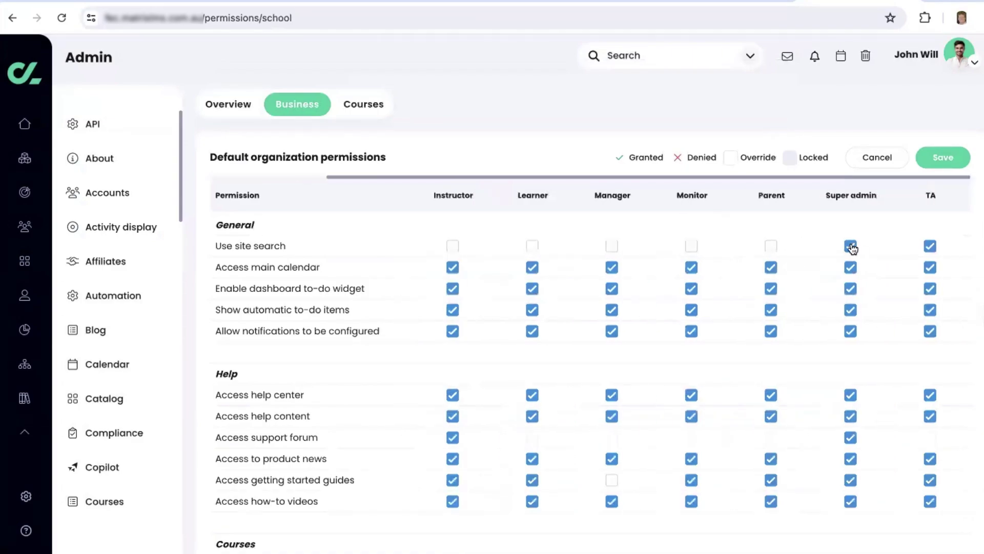
click(930, 247)
click(942, 157)
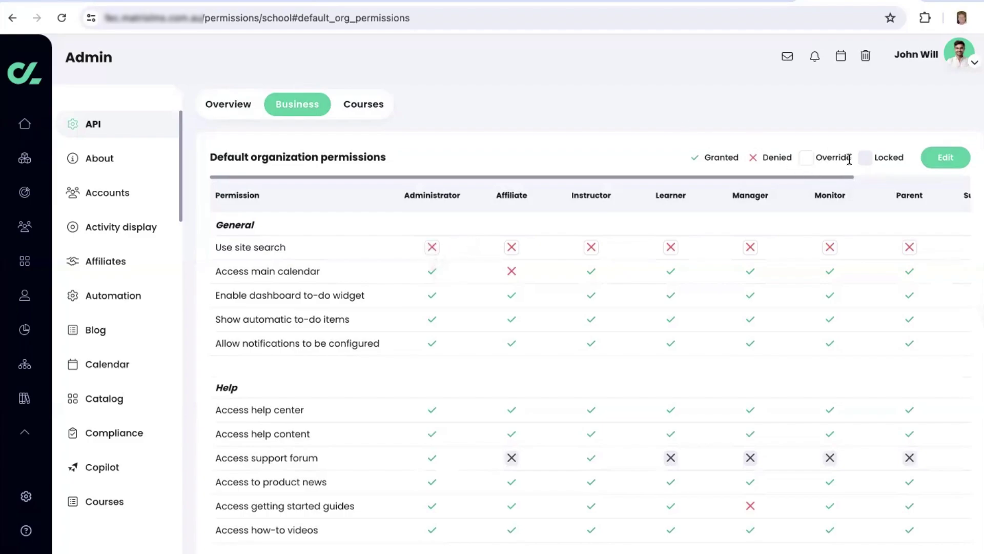
Step: Re-tick Use site search for all ten roles, Administrator through TA, and save the grid
click(948, 159)
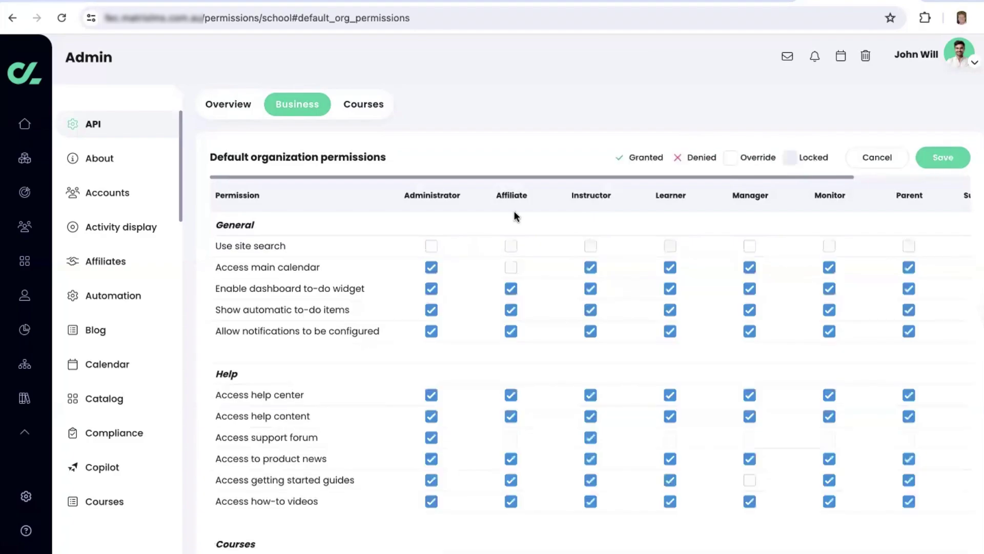
click(433, 247)
click(511, 247)
click(591, 247)
click(670, 247)
click(750, 246)
click(829, 246)
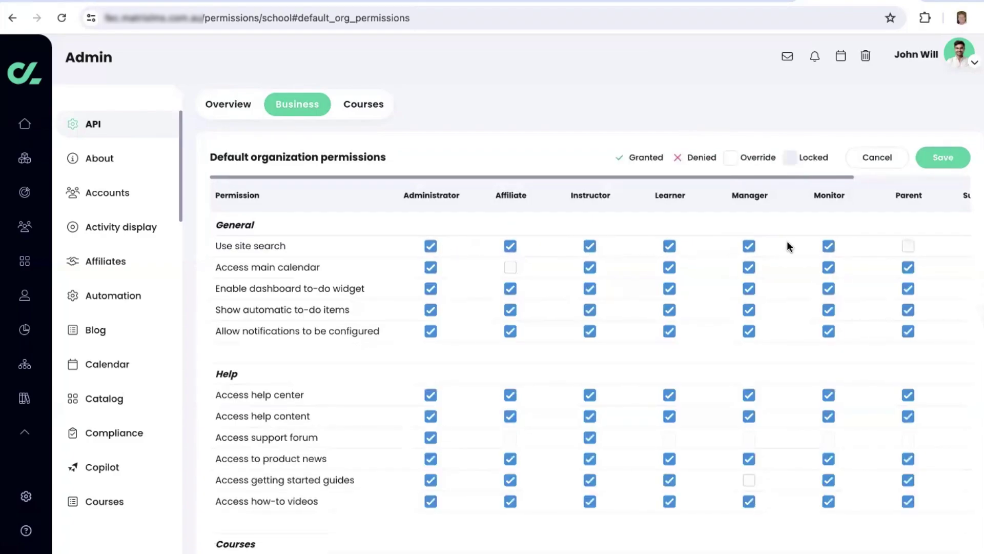
scroll(786, 246, right, 3)
click(770, 246)
click(850, 246)
click(930, 246)
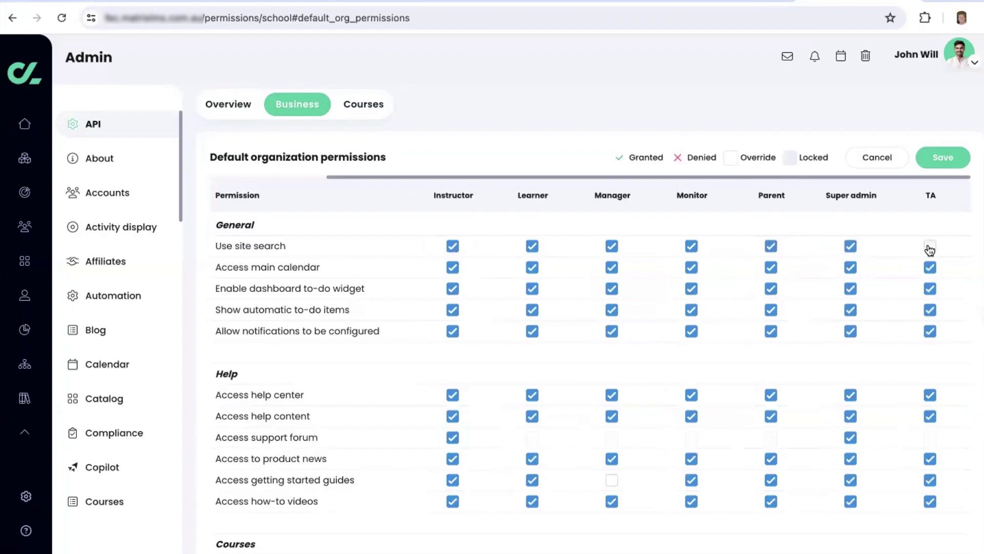
key(ctrl+r)
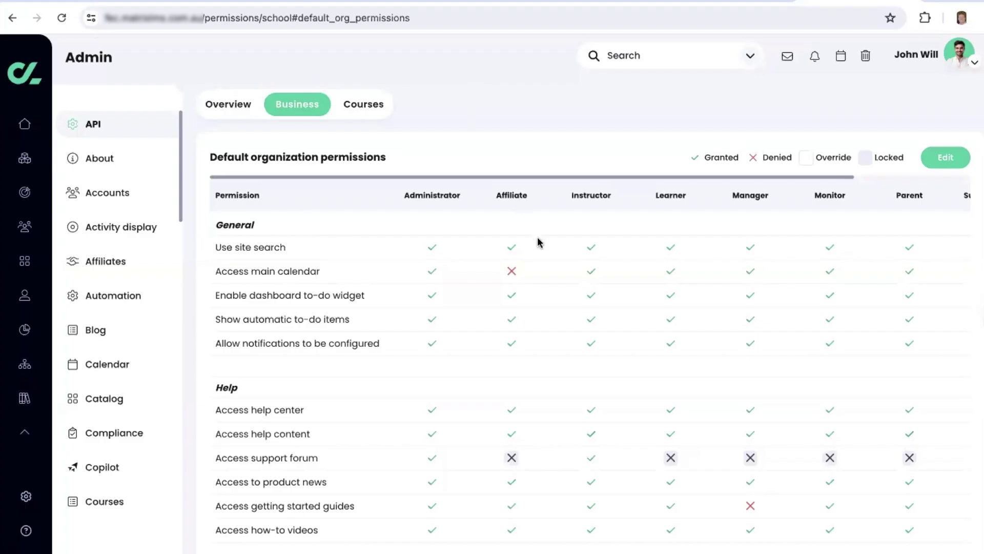
Step: Scroll through the saved Business tables, then switch to the Courses permissions grid
scroll(542, 237, down, 3)
scroll(542, 236, down, 10)
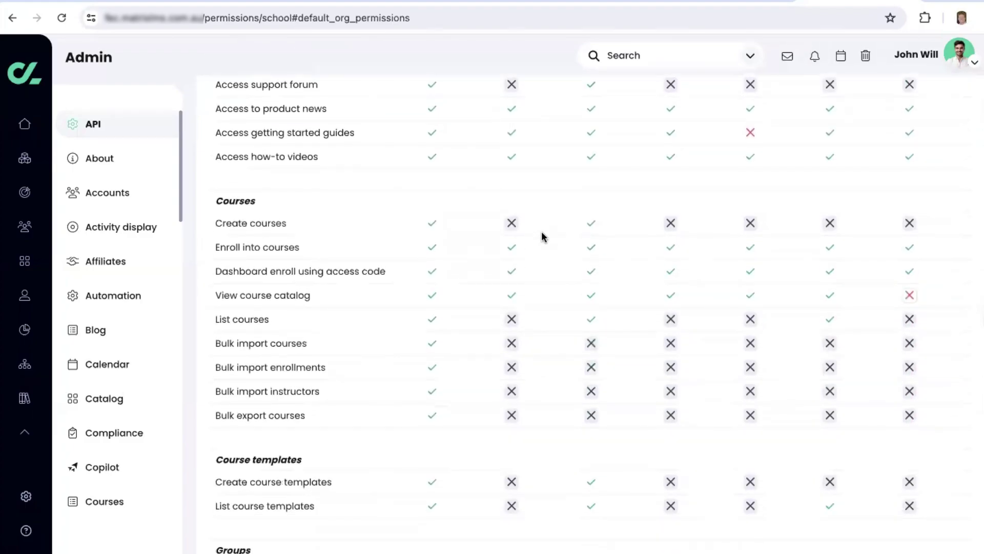
scroll(521, 237, down, 8)
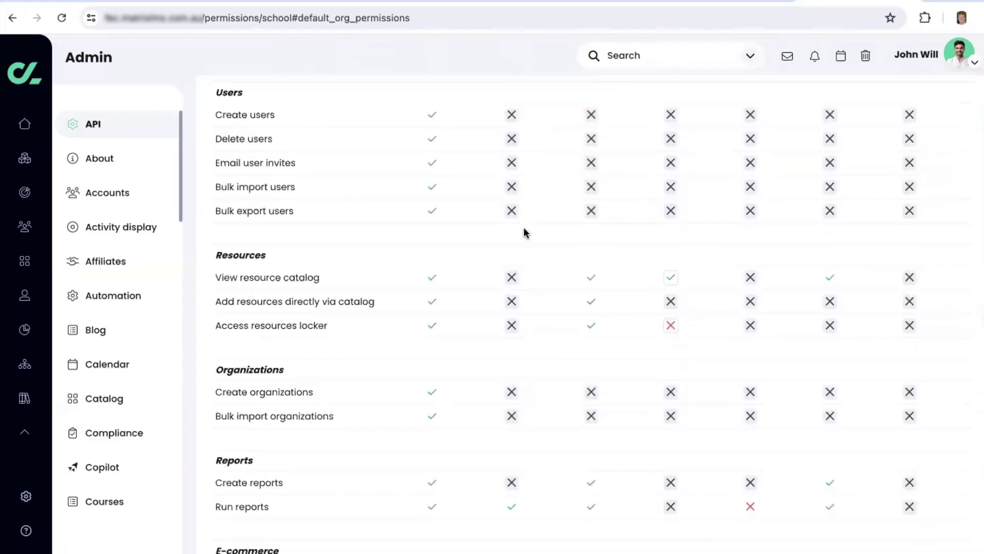
scroll(524, 233, down, 15)
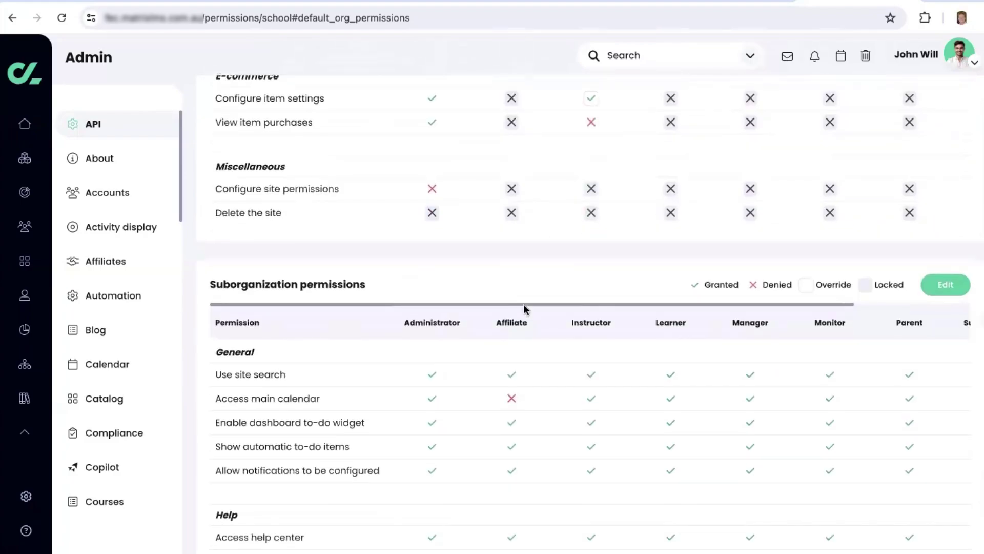
scroll(520, 342, up, 5)
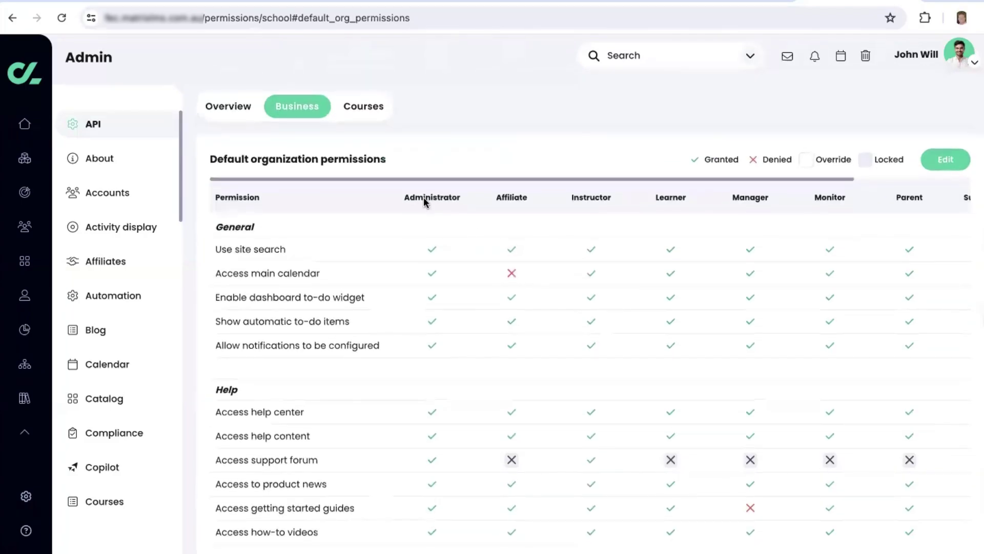
click(365, 105)
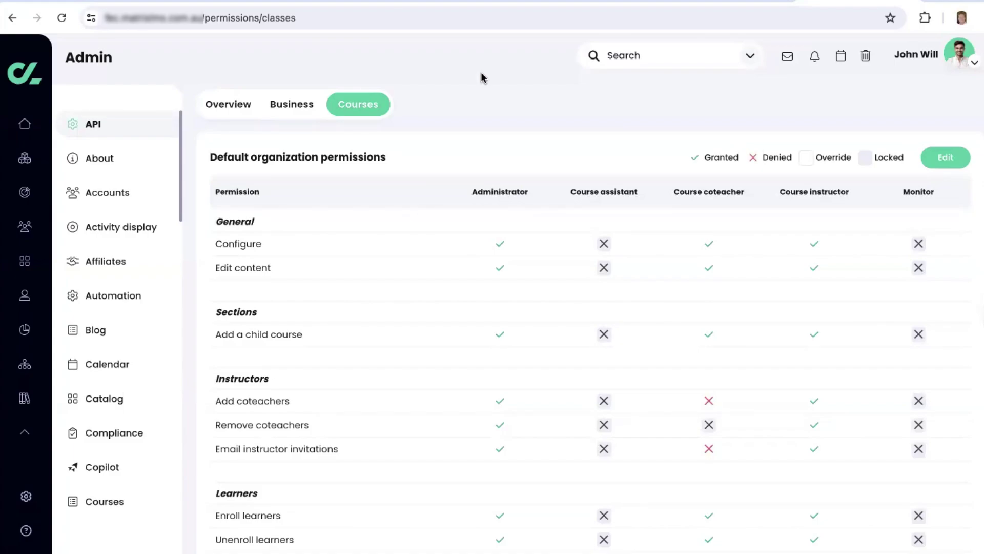
Step: Glance at the Overview tab, then return to Business and highlight 'Allow notifications to be configured'
click(236, 108)
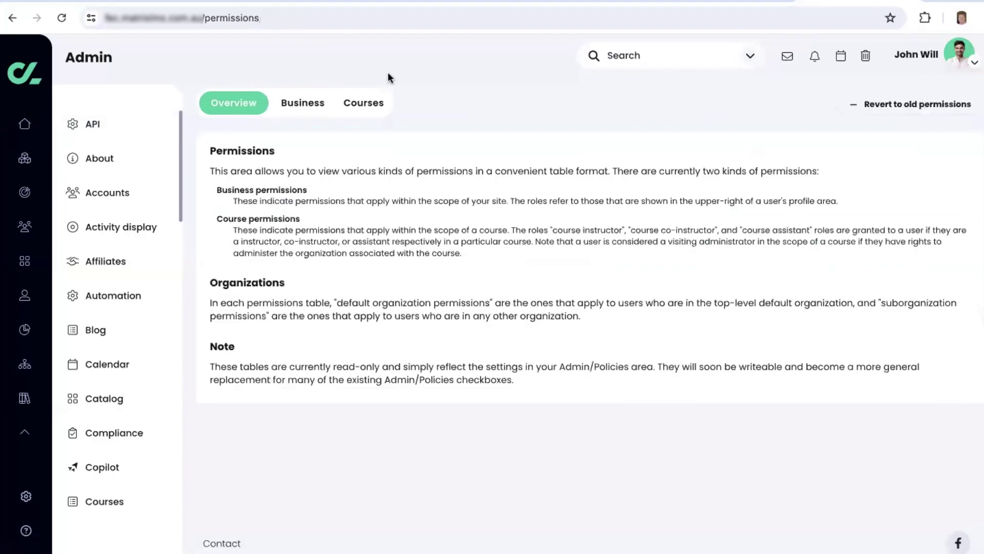
click(304, 102)
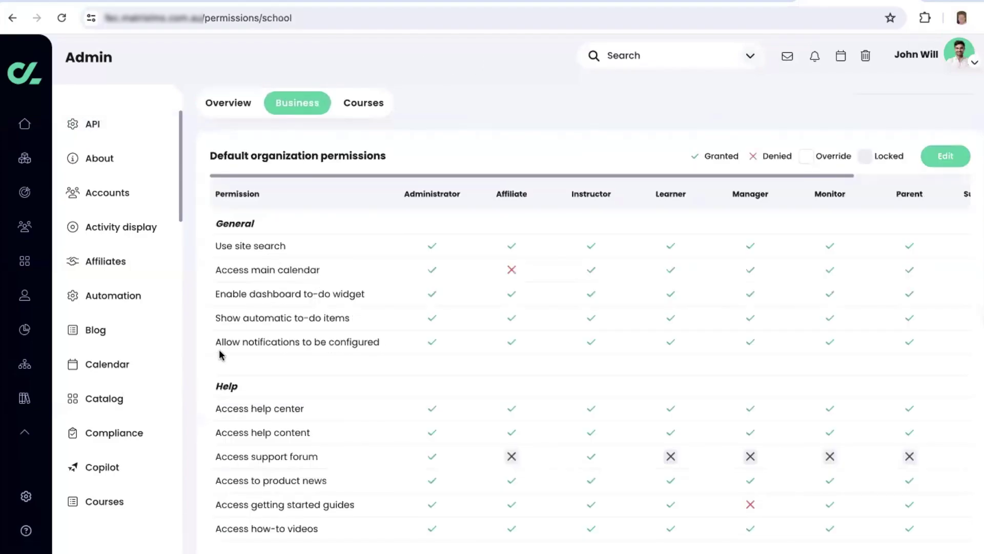
drag(215, 341, 389, 344)
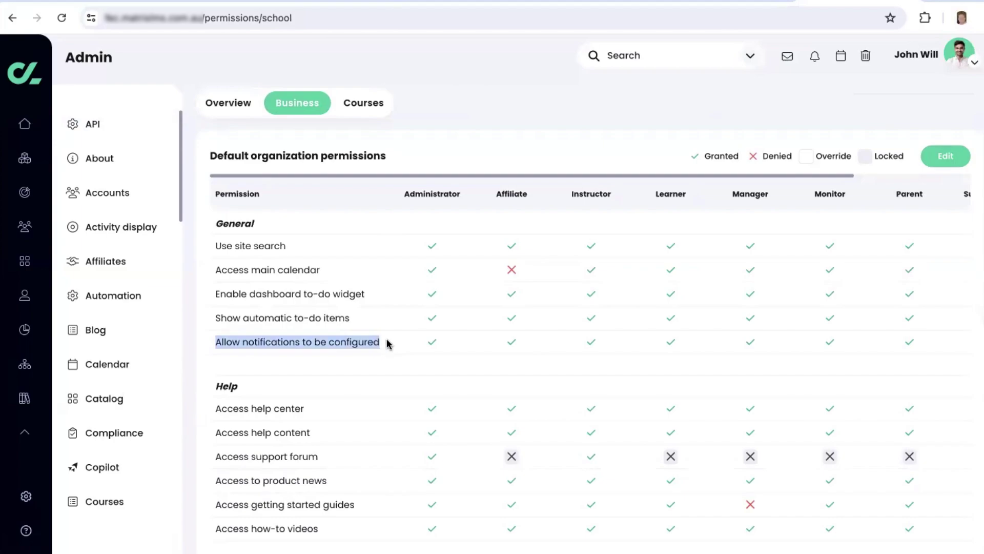
scroll(390, 344, down, 1)
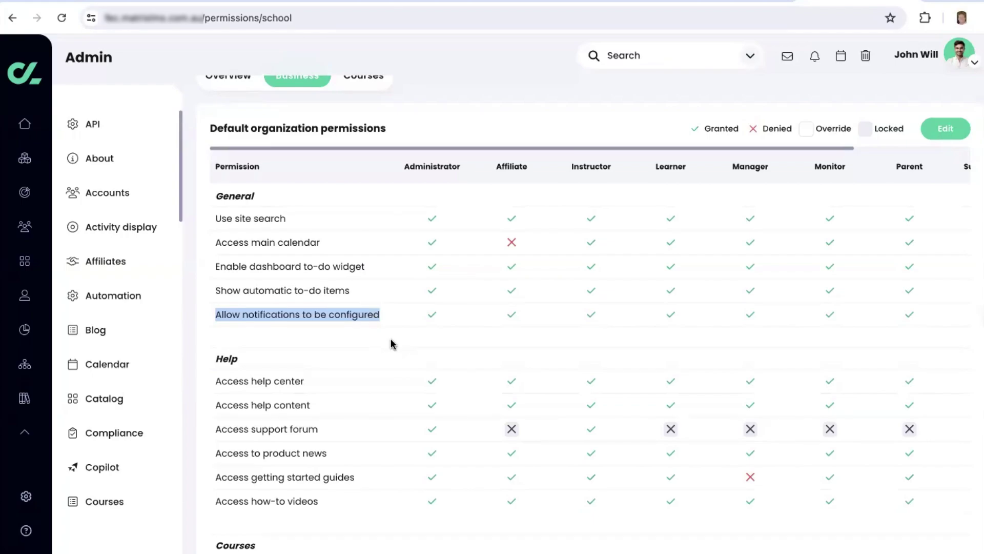
scroll(468, 75, up, 1)
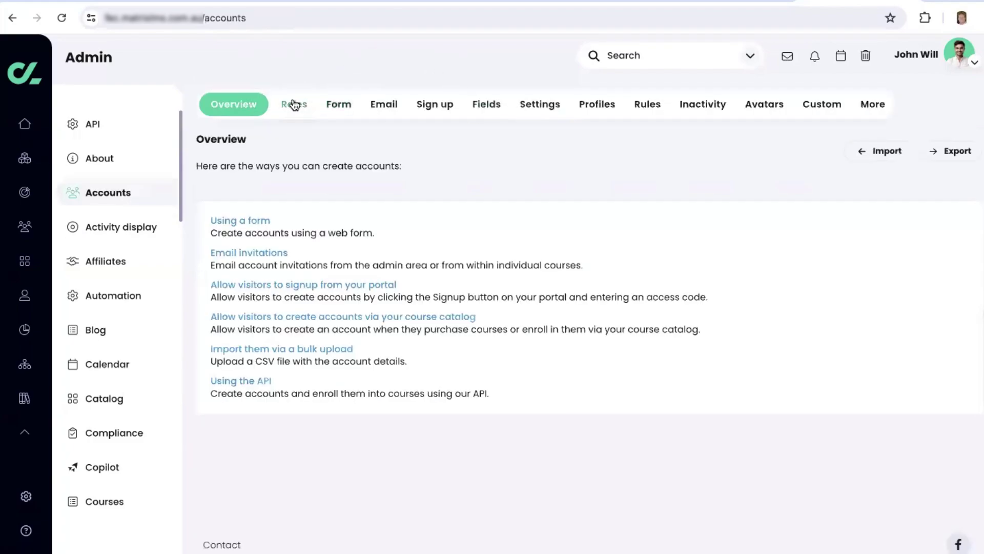
Step: Open the Accounts Roles table, showing Content administrator and Mentor as not enabled
click(294, 104)
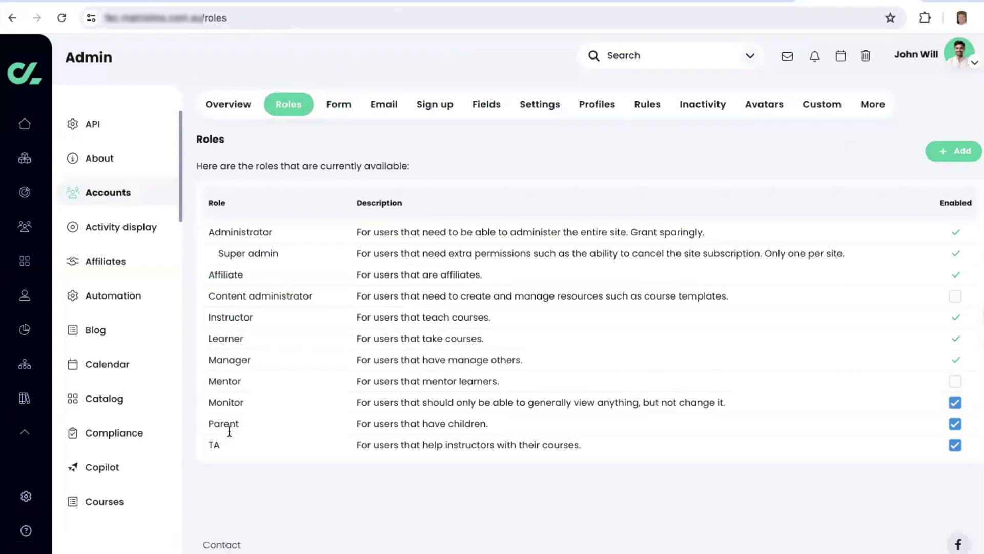
click(954, 382)
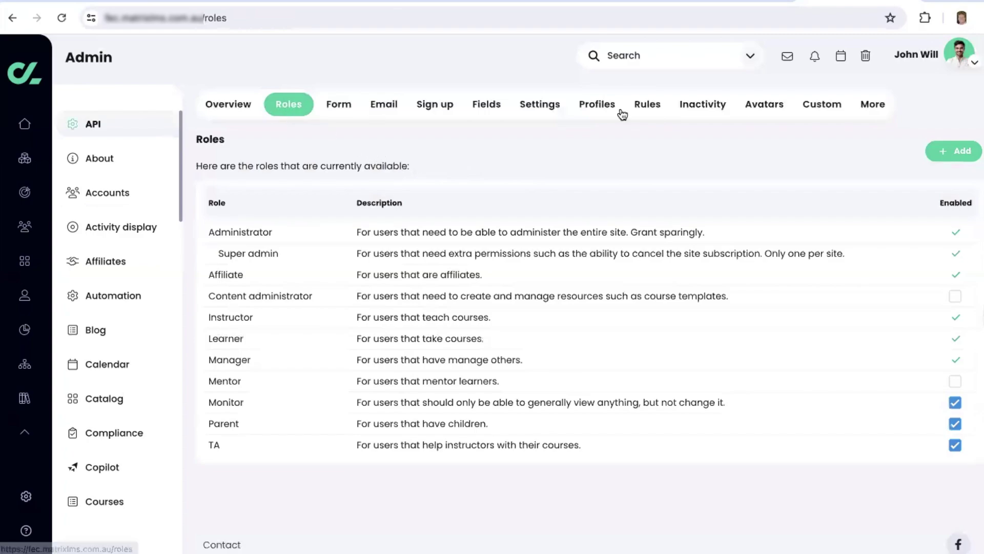
Step: Fill in a new role with name and description 'Super instructor' and Instructor as its parent
click(963, 154)
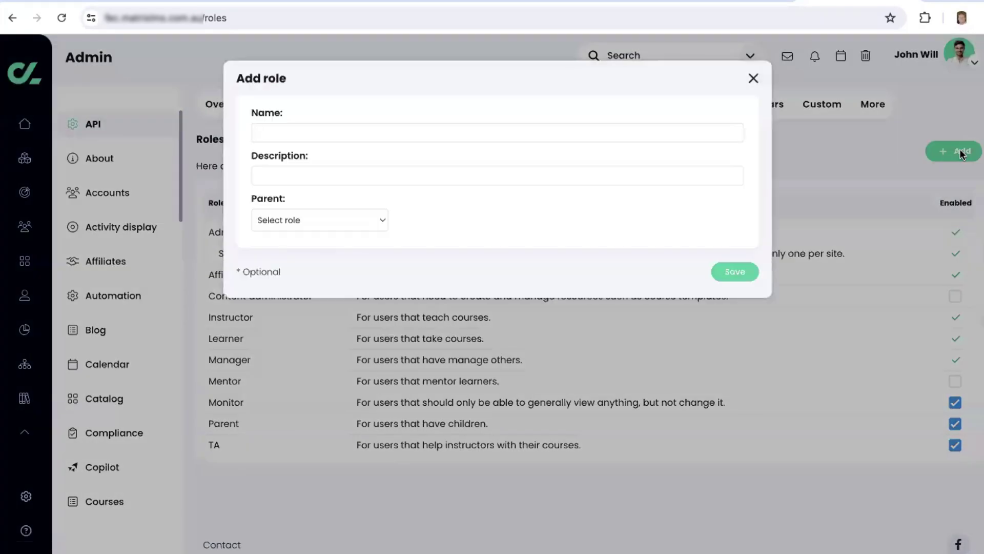
text(Super instructor)
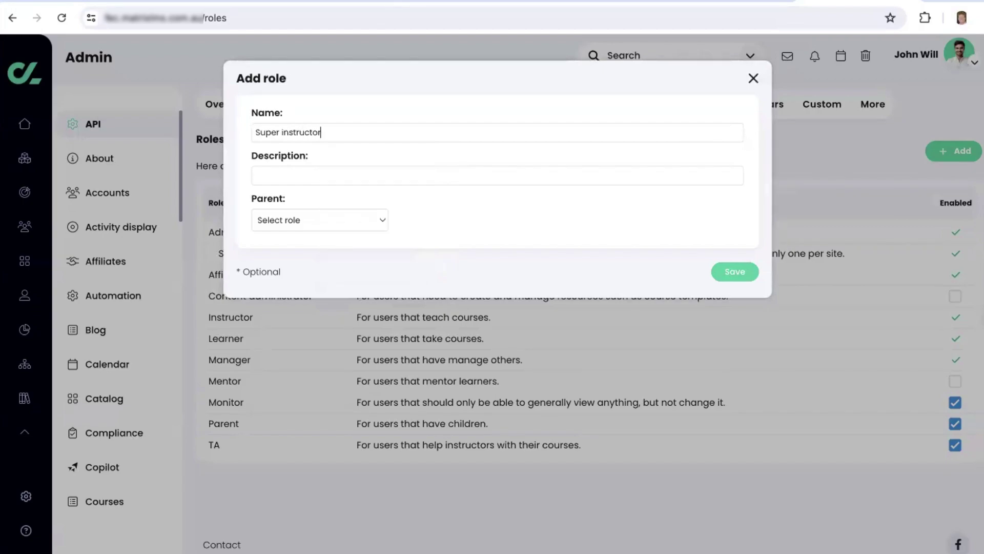
drag(336, 137, 235, 134)
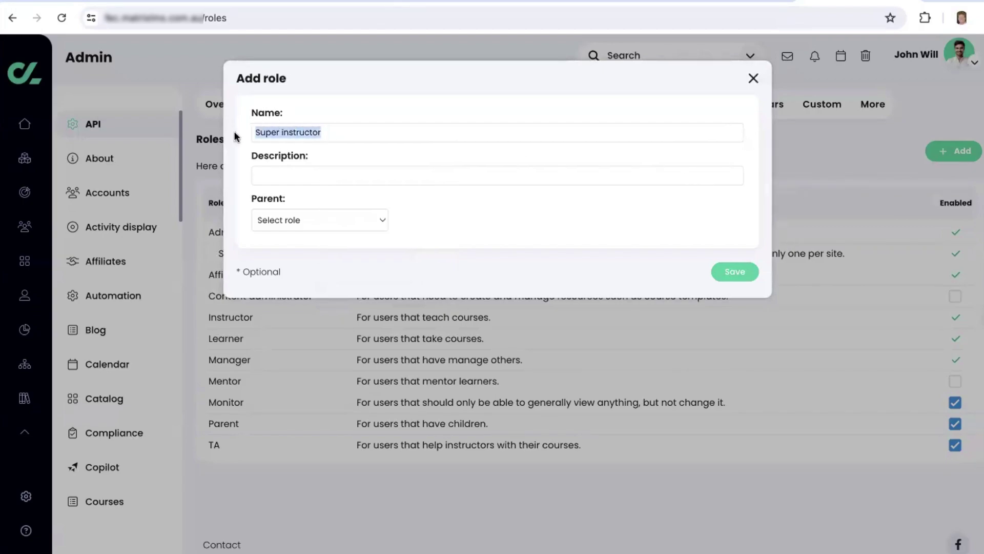
key(ctrl+c)
click(291, 172)
key(ctrl+v)
click(297, 220)
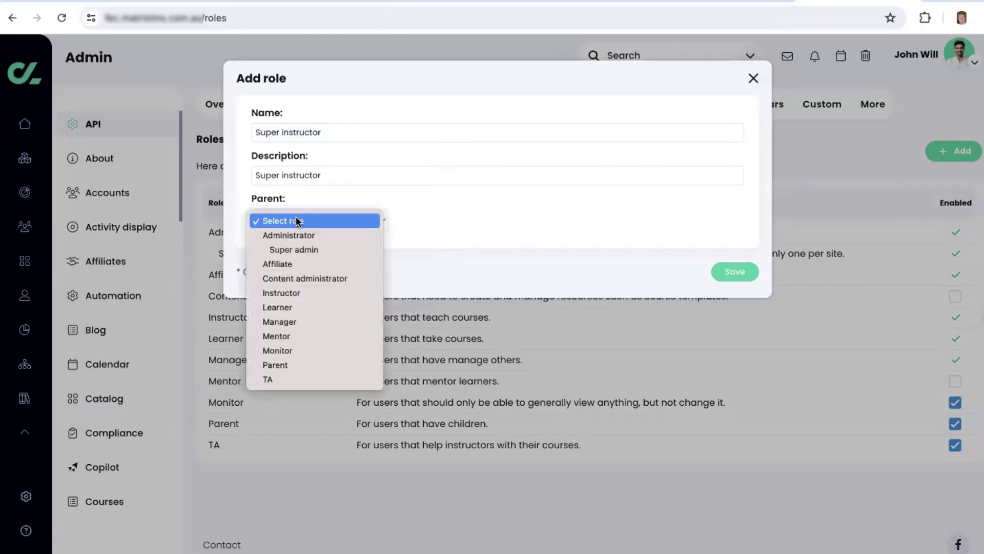
click(334, 290)
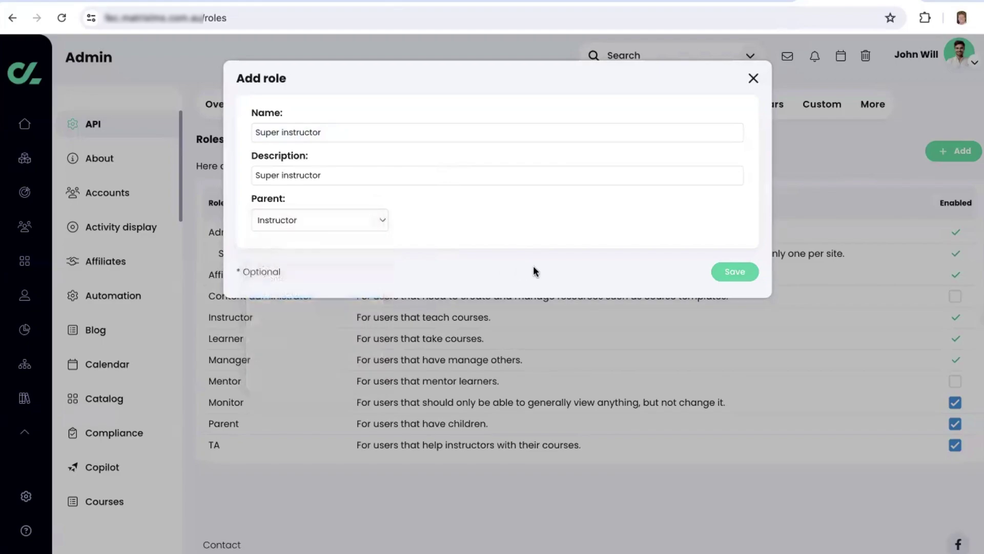
click(736, 270)
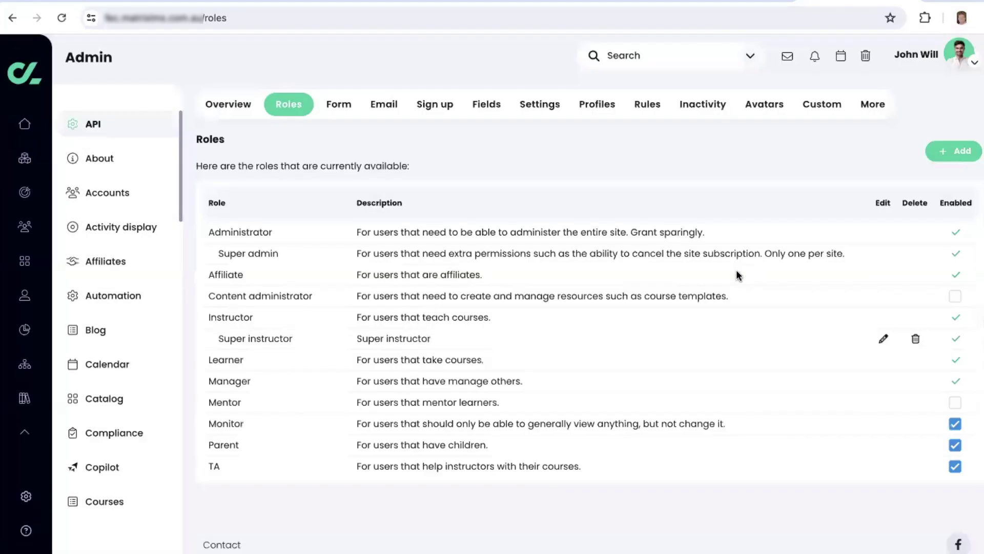